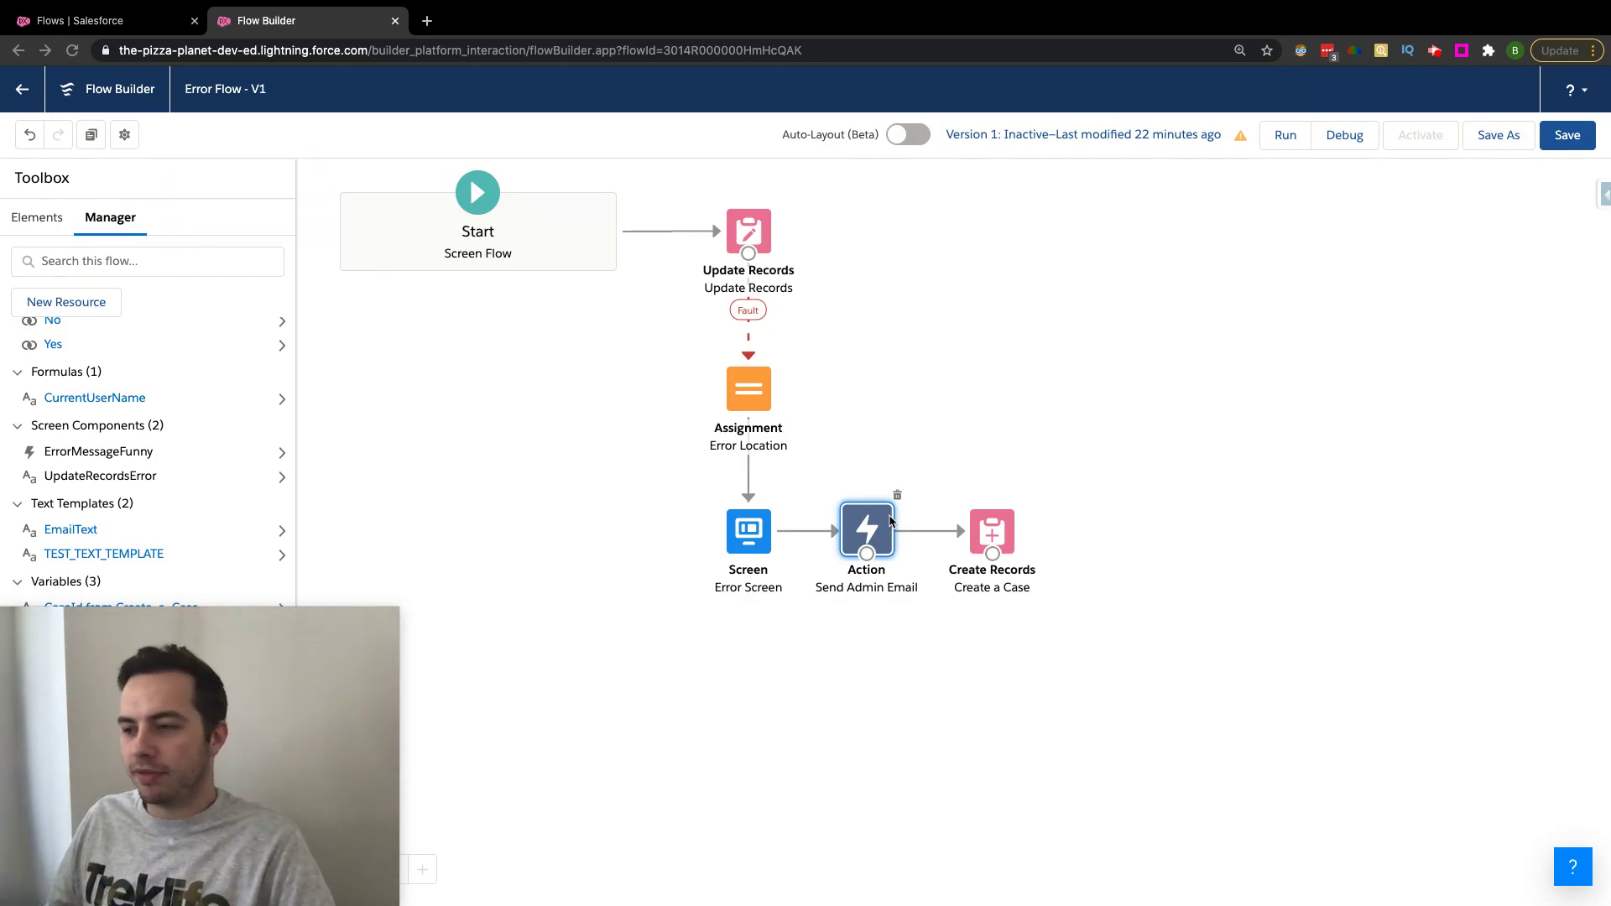
- Drag a new Action onto the Error Flow and pick the Send Email core action under Email
{"action": "left_click", "coordinate": [39, 220]}
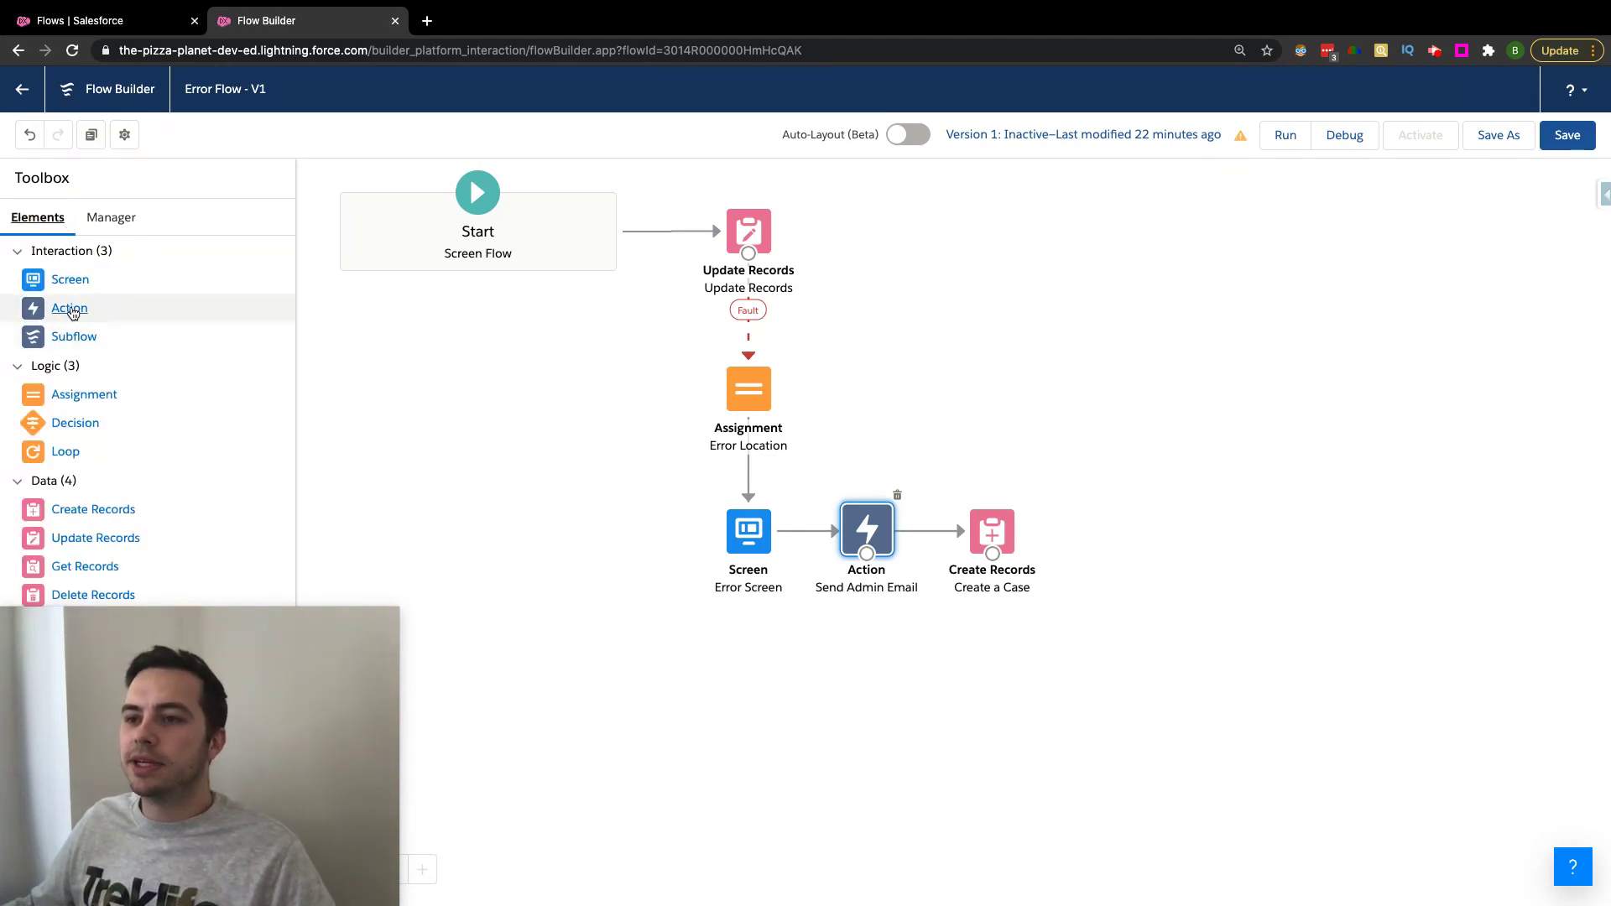
{"action": "left_click_drag", "start_coordinate": [72, 307], "coordinate": [974, 319]}
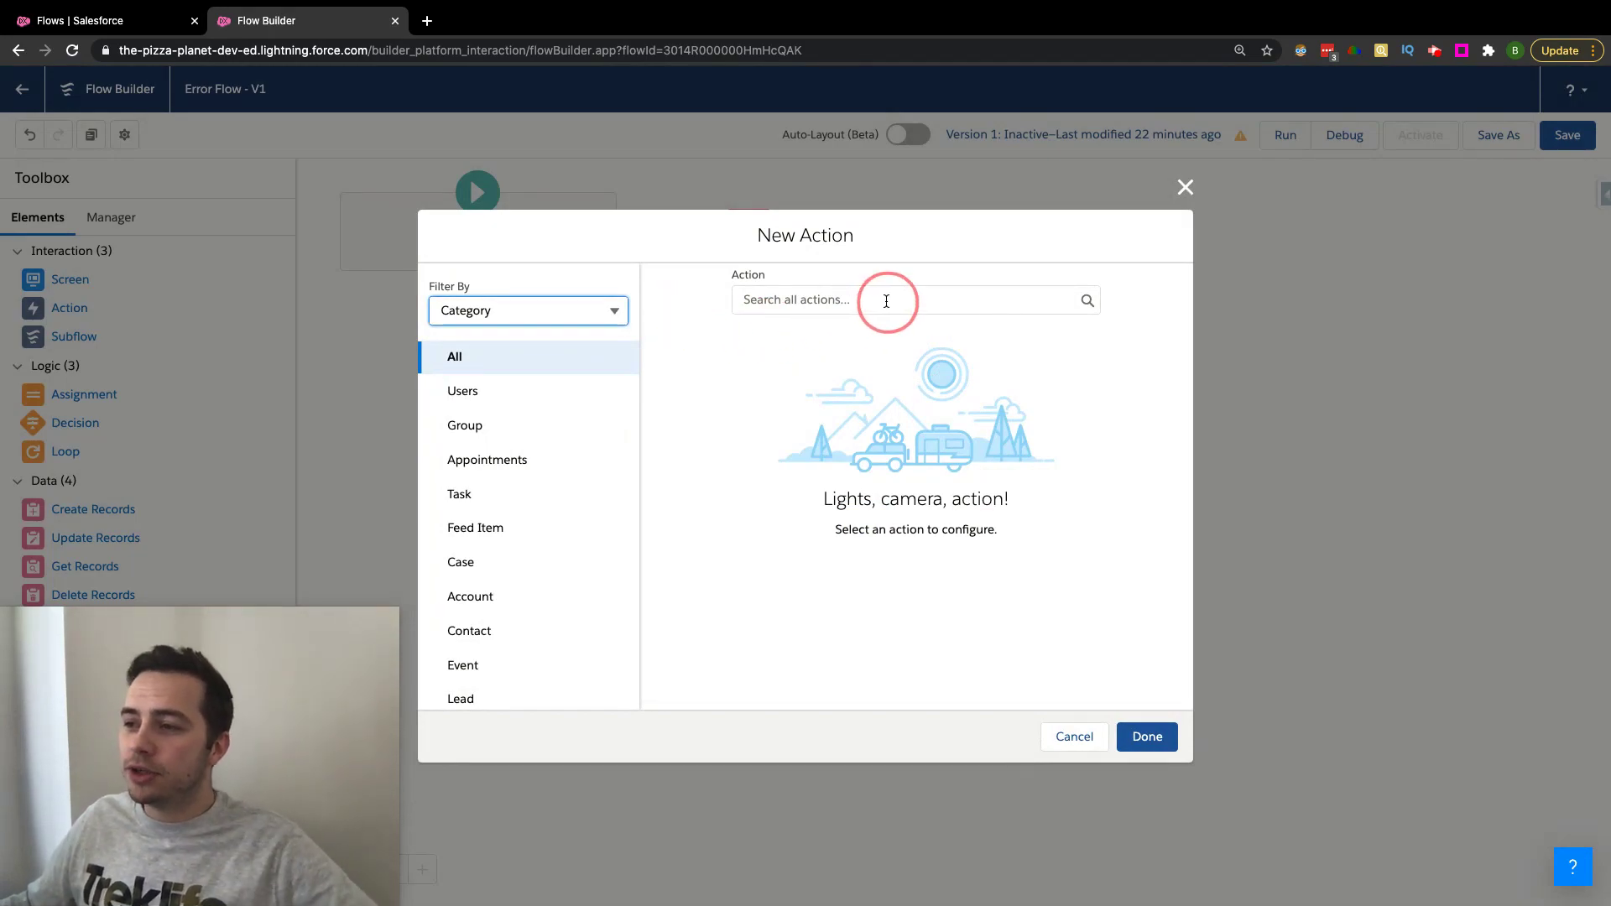
{"action": "left_click", "coordinate": [466, 360]}
{"action": "left_click", "coordinate": [768, 299]}
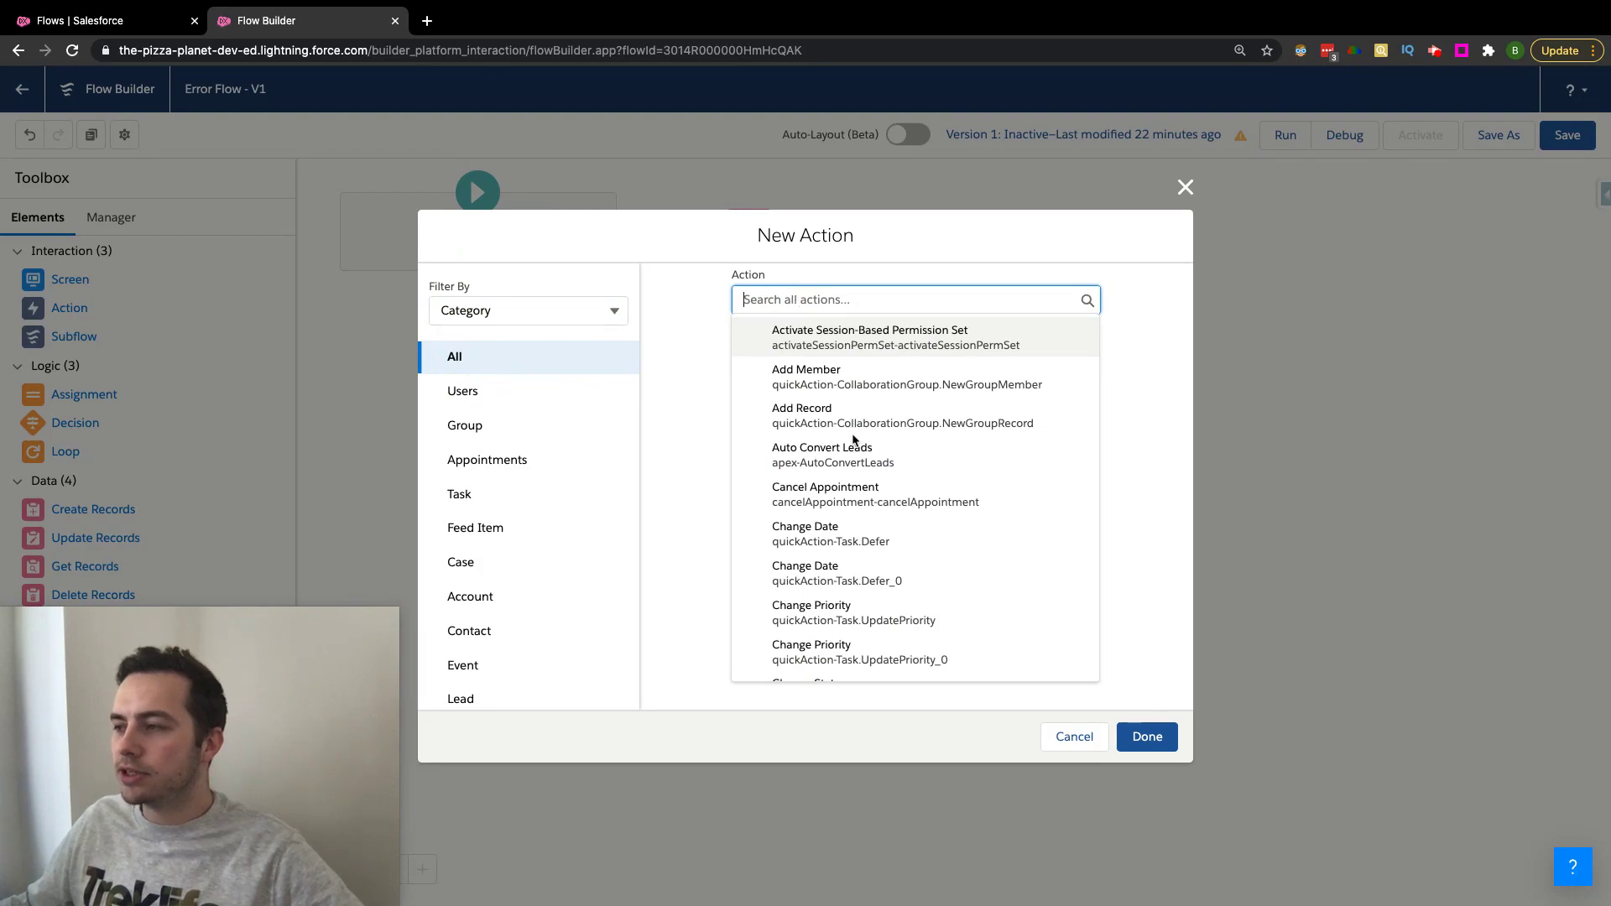
{"action": "scroll", "coordinate": [852, 470], "scroll_direction": "down", "scroll_amount": 10}
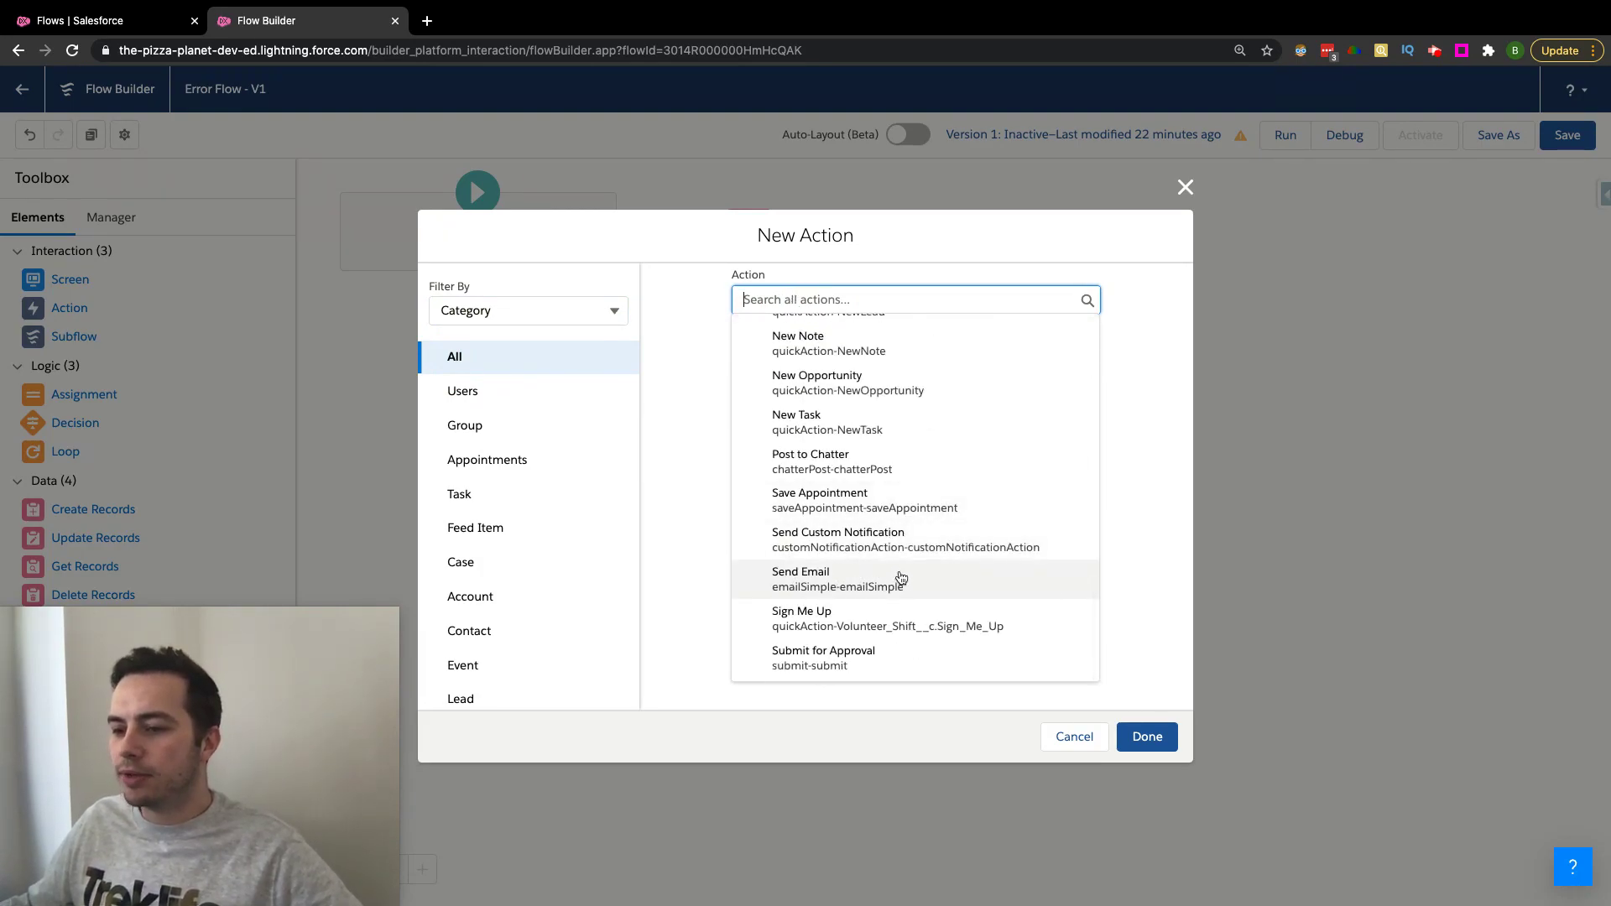
{"action": "scroll", "coordinate": [587, 502], "scroll_direction": "down", "scroll_amount": 5}
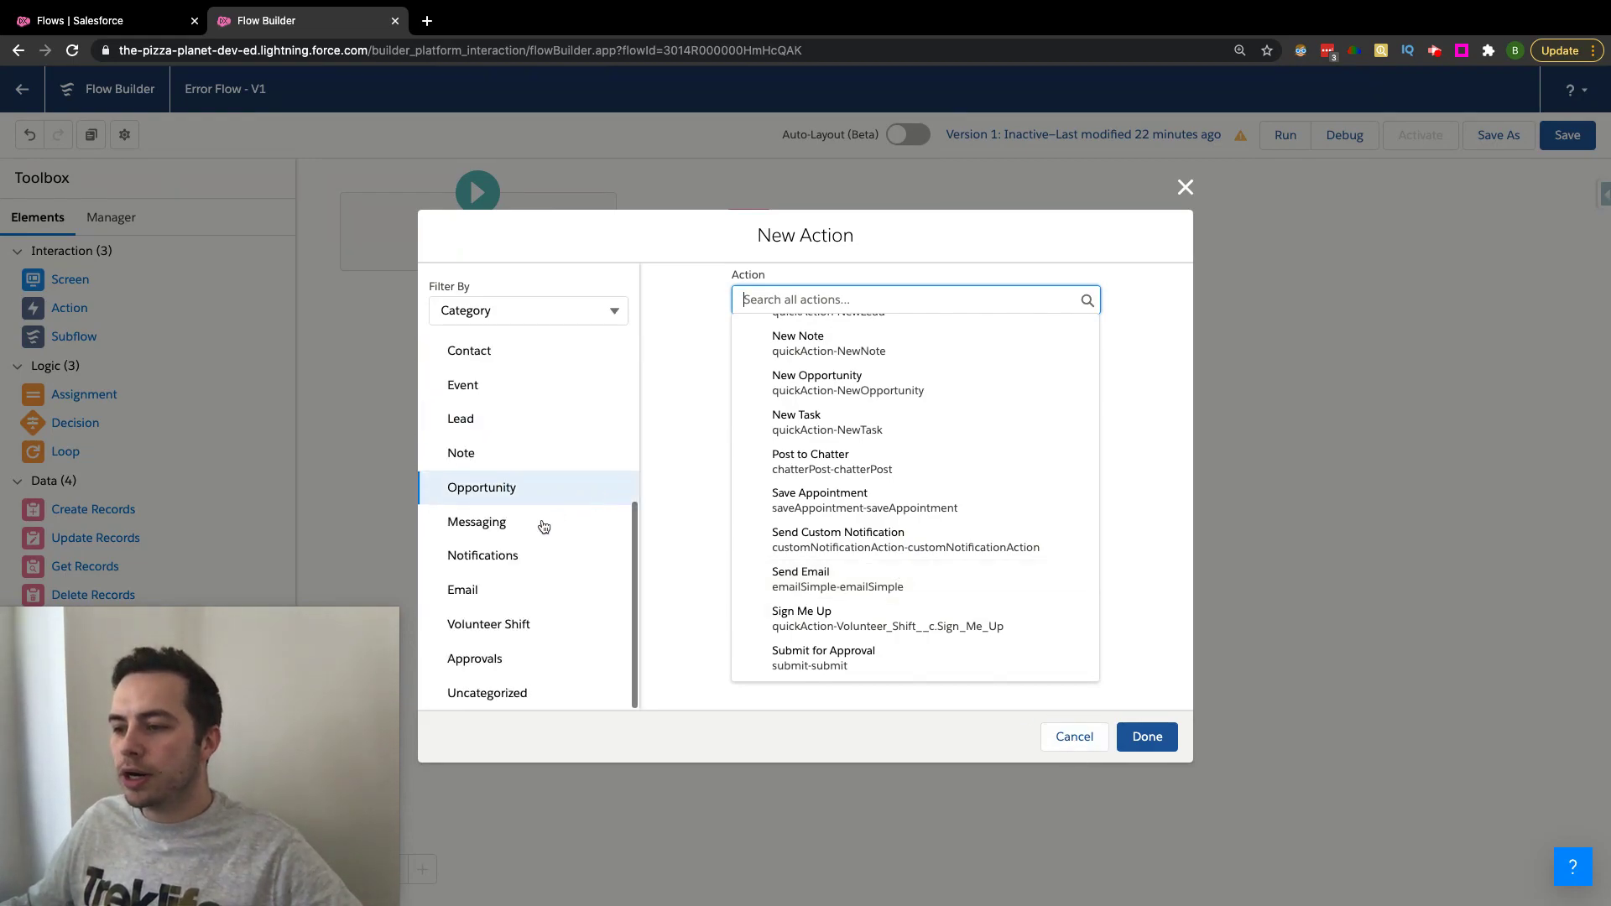
{"action": "left_click", "coordinate": [508, 592]}
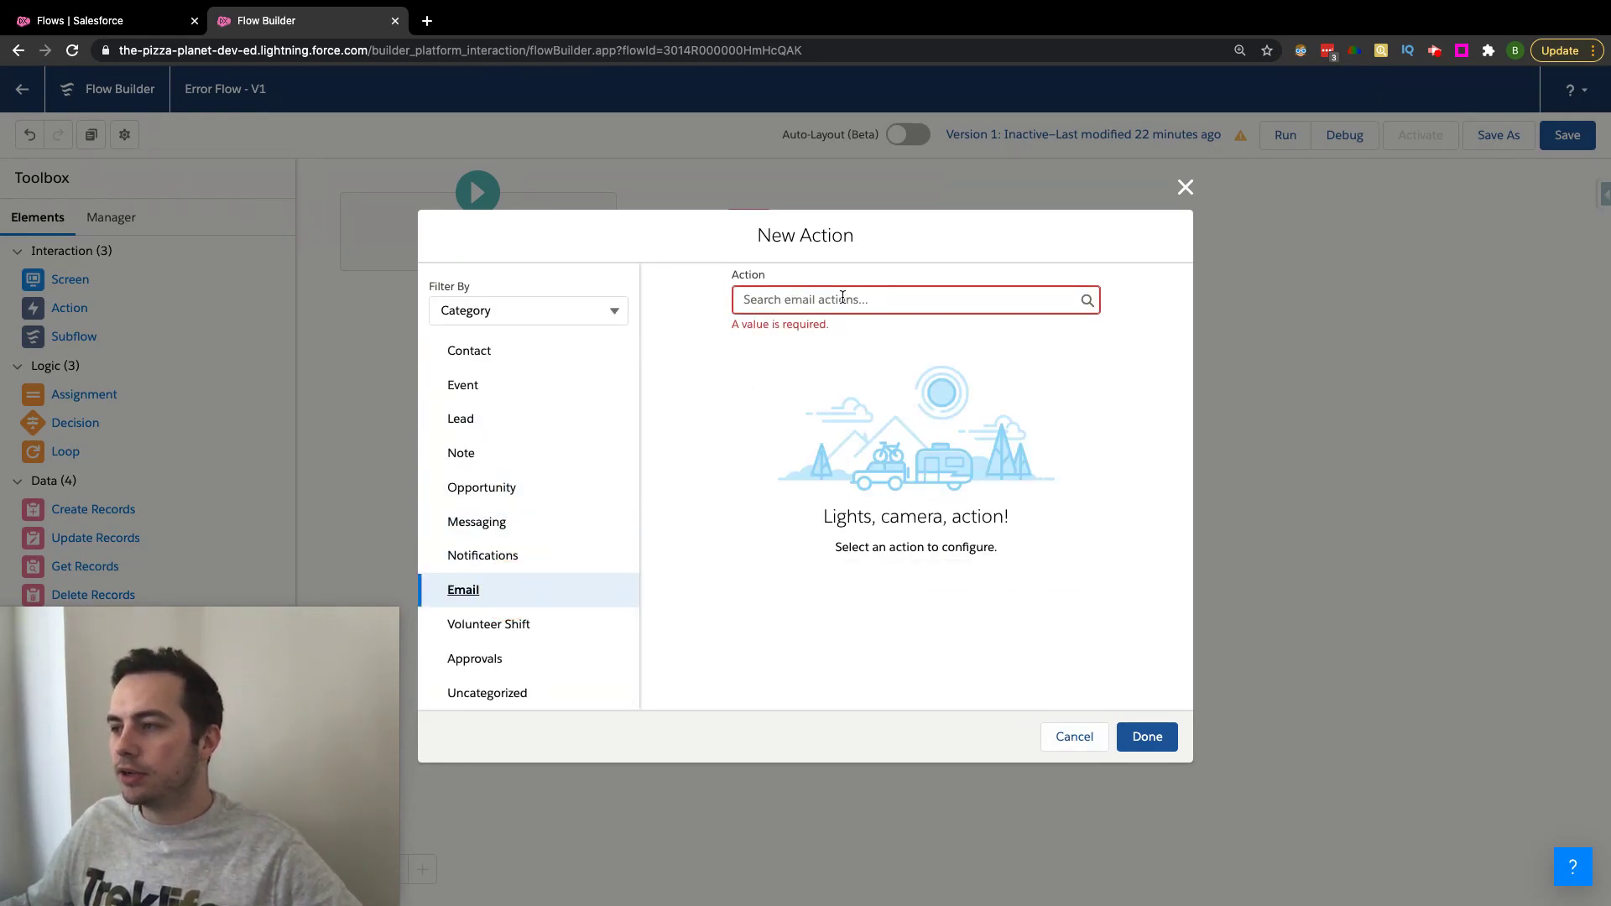
{"action": "left_click", "coordinate": [845, 301]}
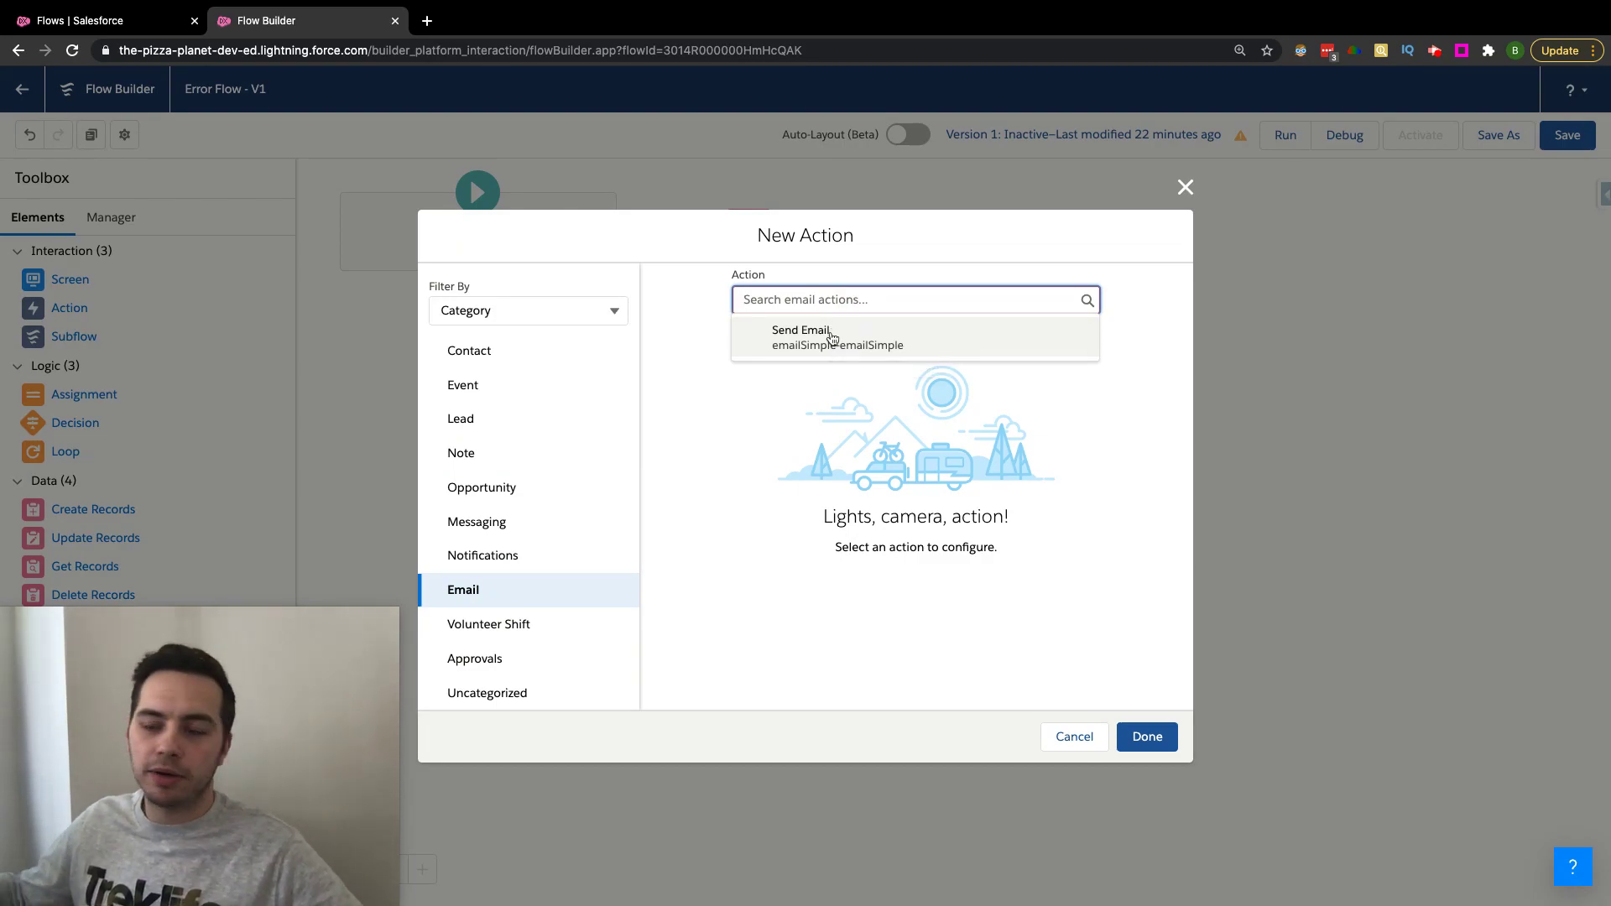
{"action": "left_click", "coordinate": [831, 337]}
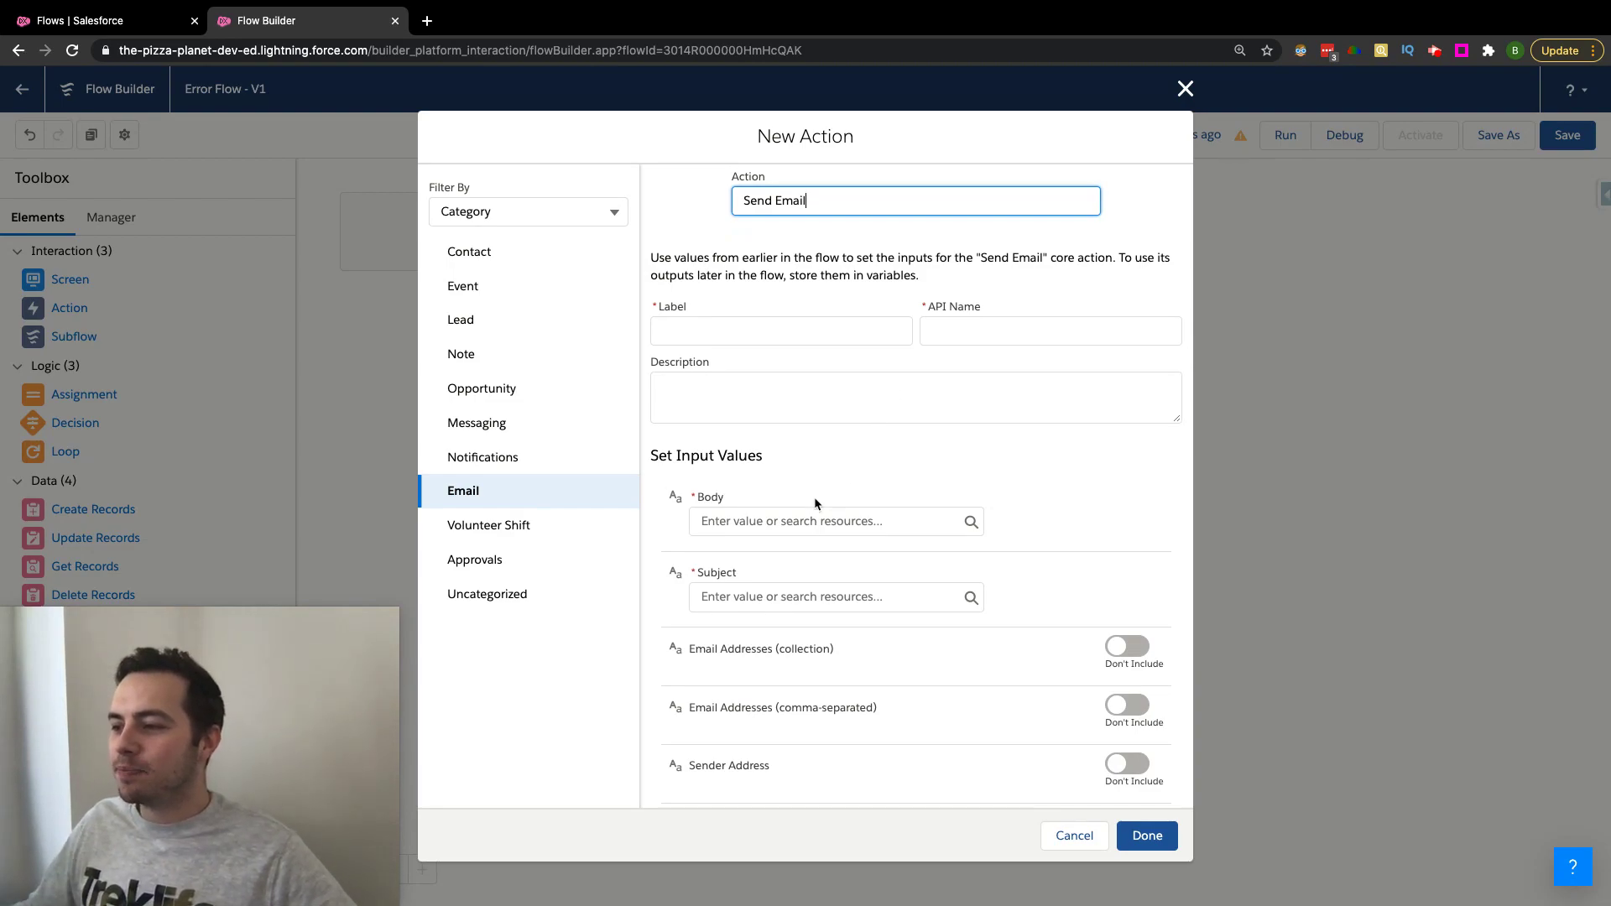
- Review the required Body and Subject inputs, then close the New Action dialog without adding it
{"action": "left_click_drag", "start_coordinate": [733, 509], "coordinate": [687, 495]}
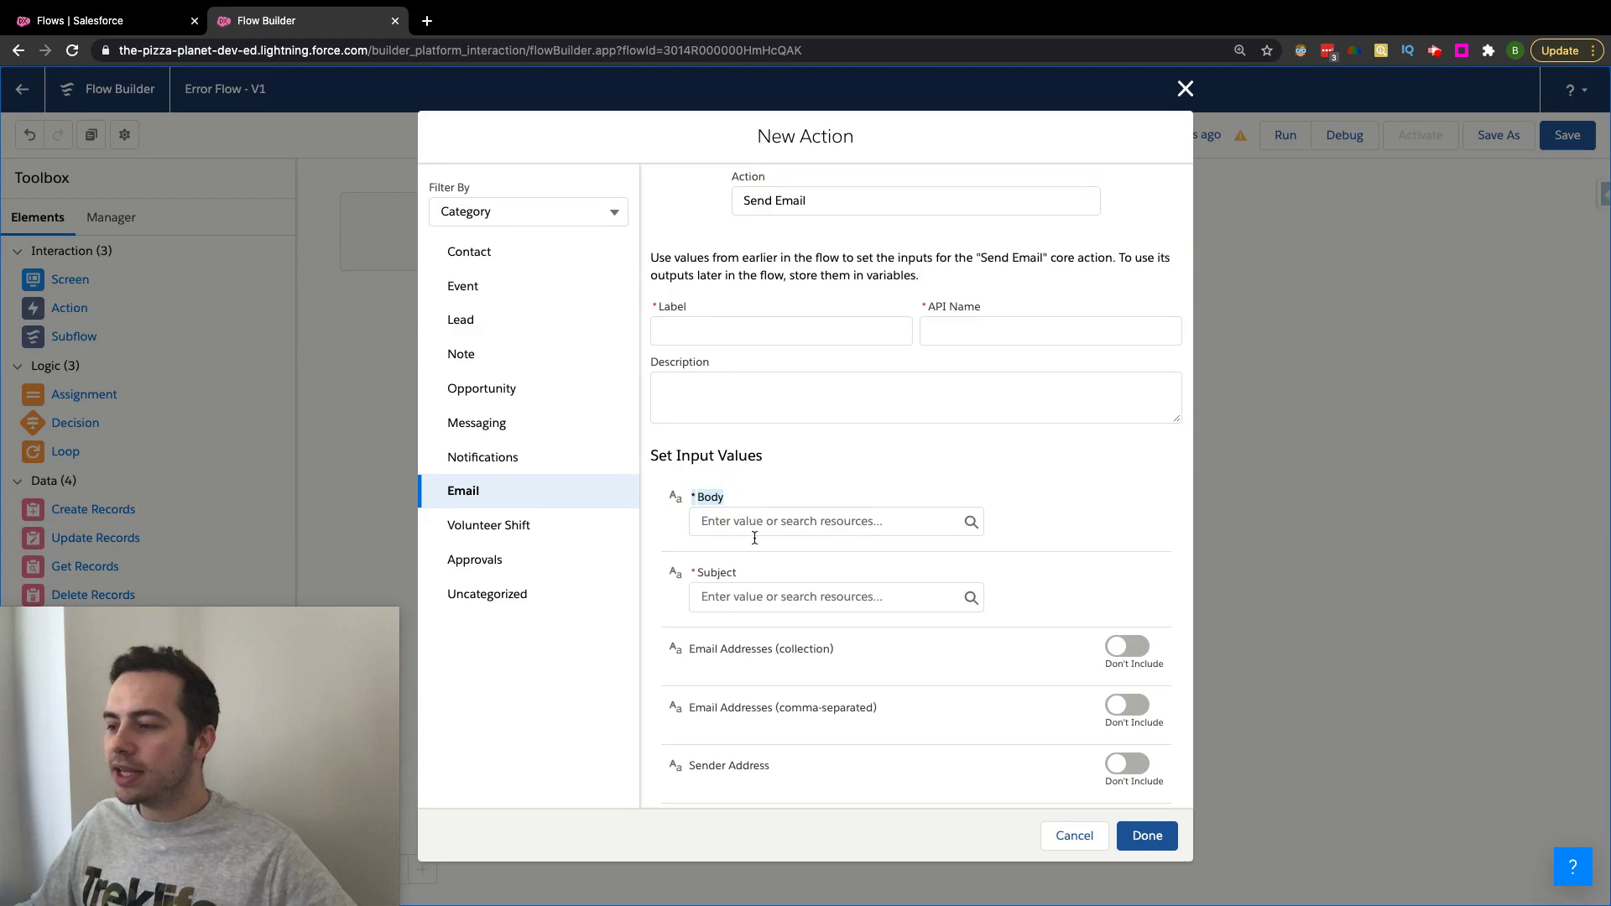
{"action": "left_click_drag", "start_coordinate": [720, 575], "coordinate": [665, 571]}
{"action": "scroll", "coordinate": [882, 693], "scroll_direction": "down", "scroll_amount": 2}
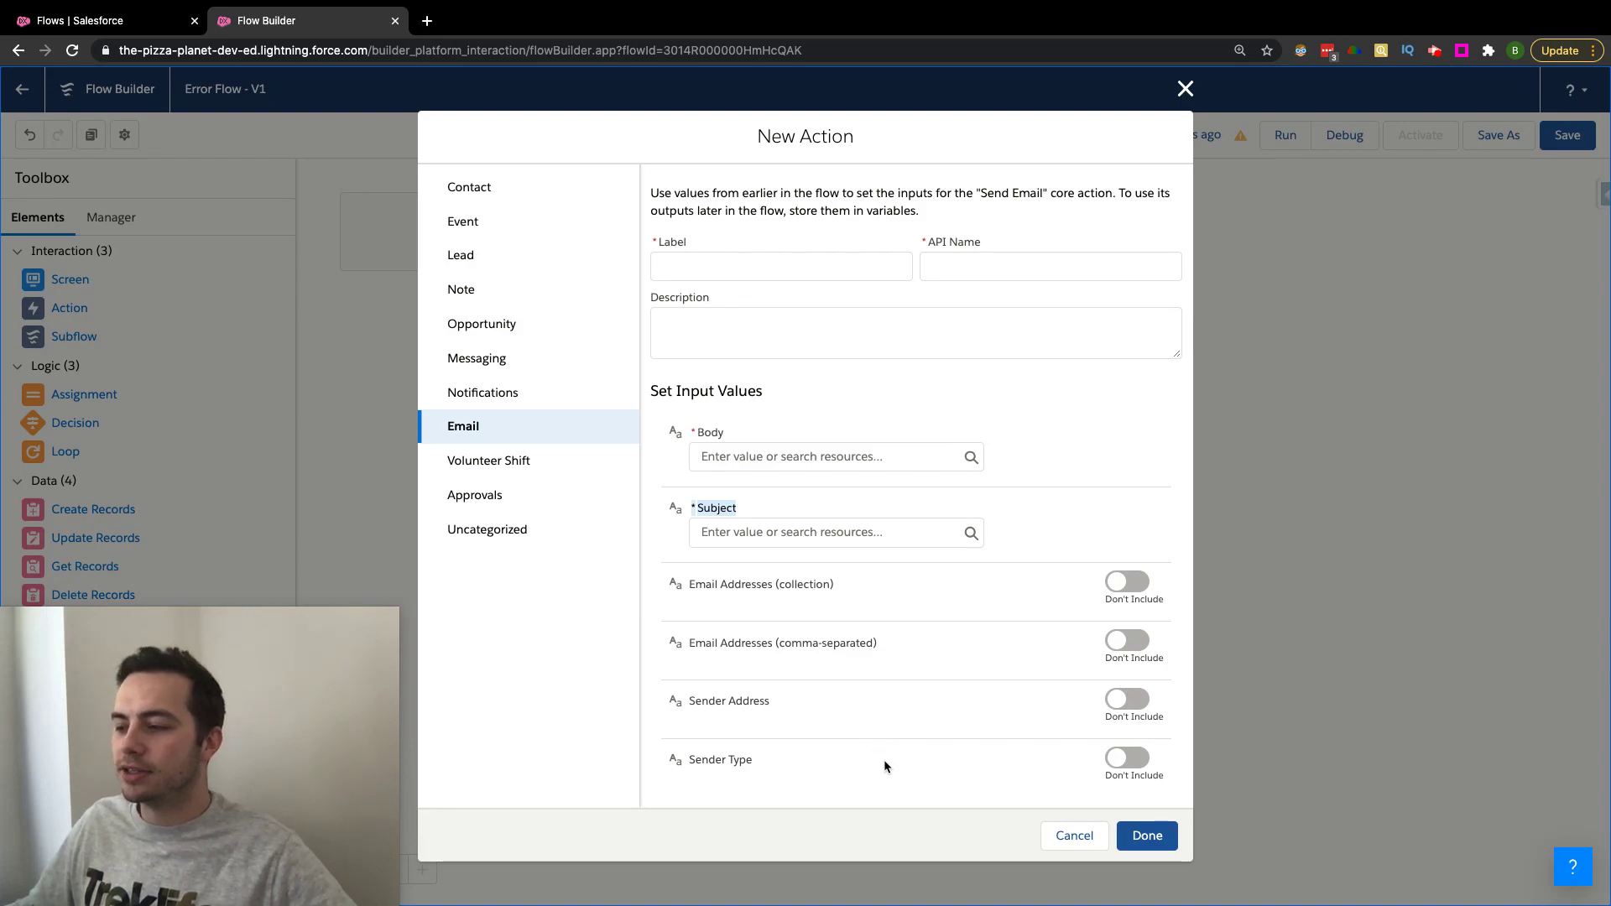
{"action": "scroll", "coordinate": [910, 488], "scroll_direction": "up", "scroll_amount": 2}
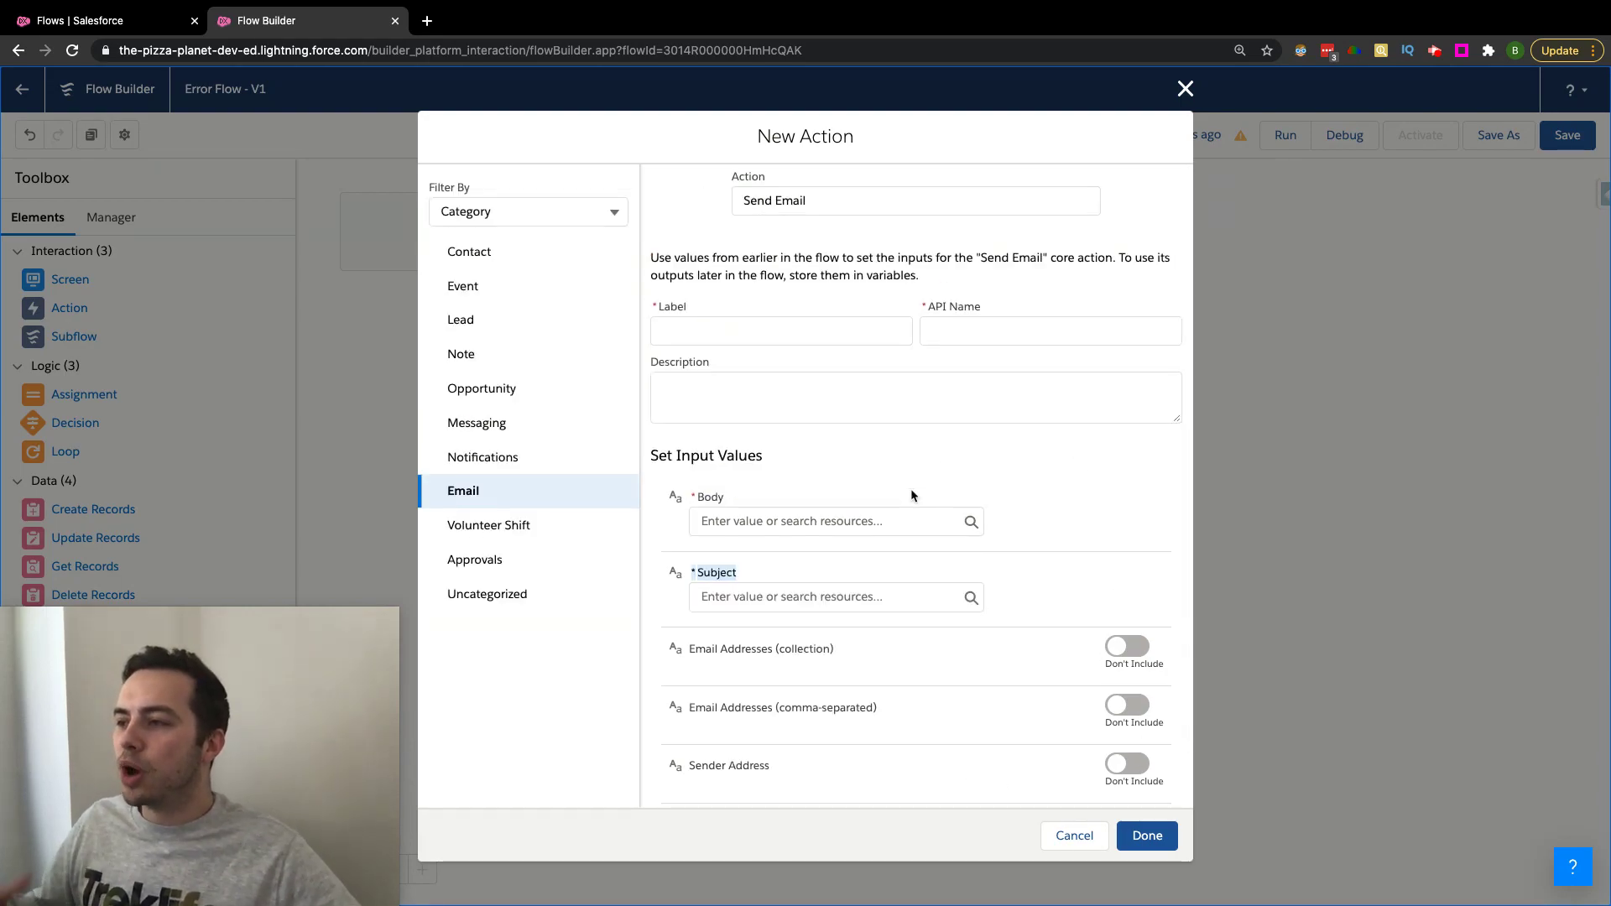
{"action": "left_click", "coordinate": [1186, 88]}
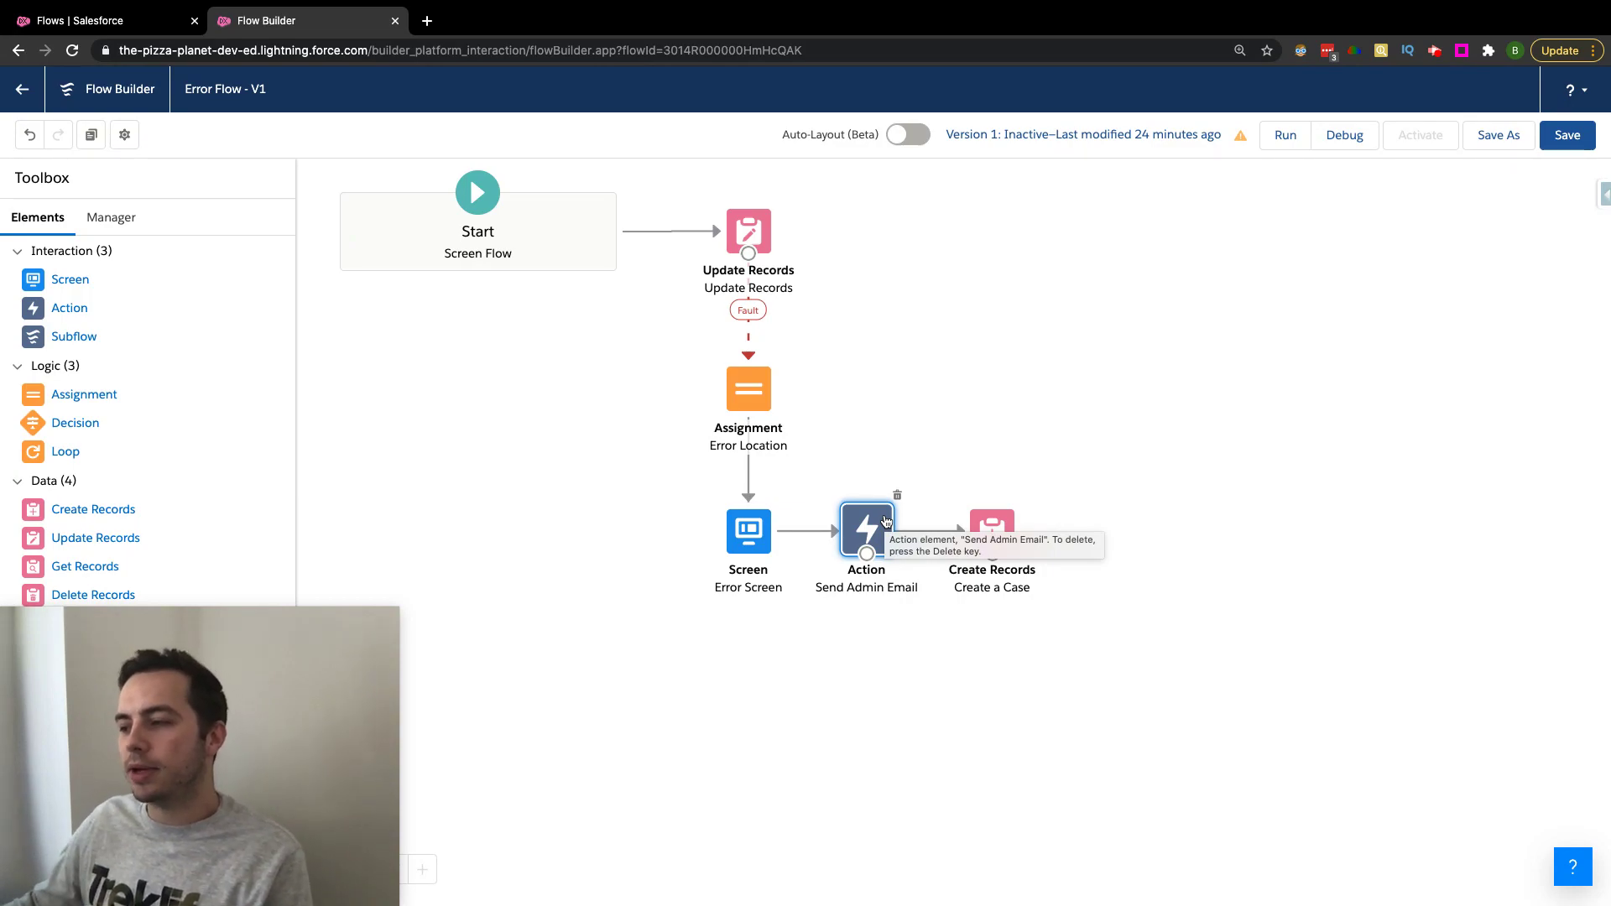
{"action": "double_click", "coordinate": [885, 521]}
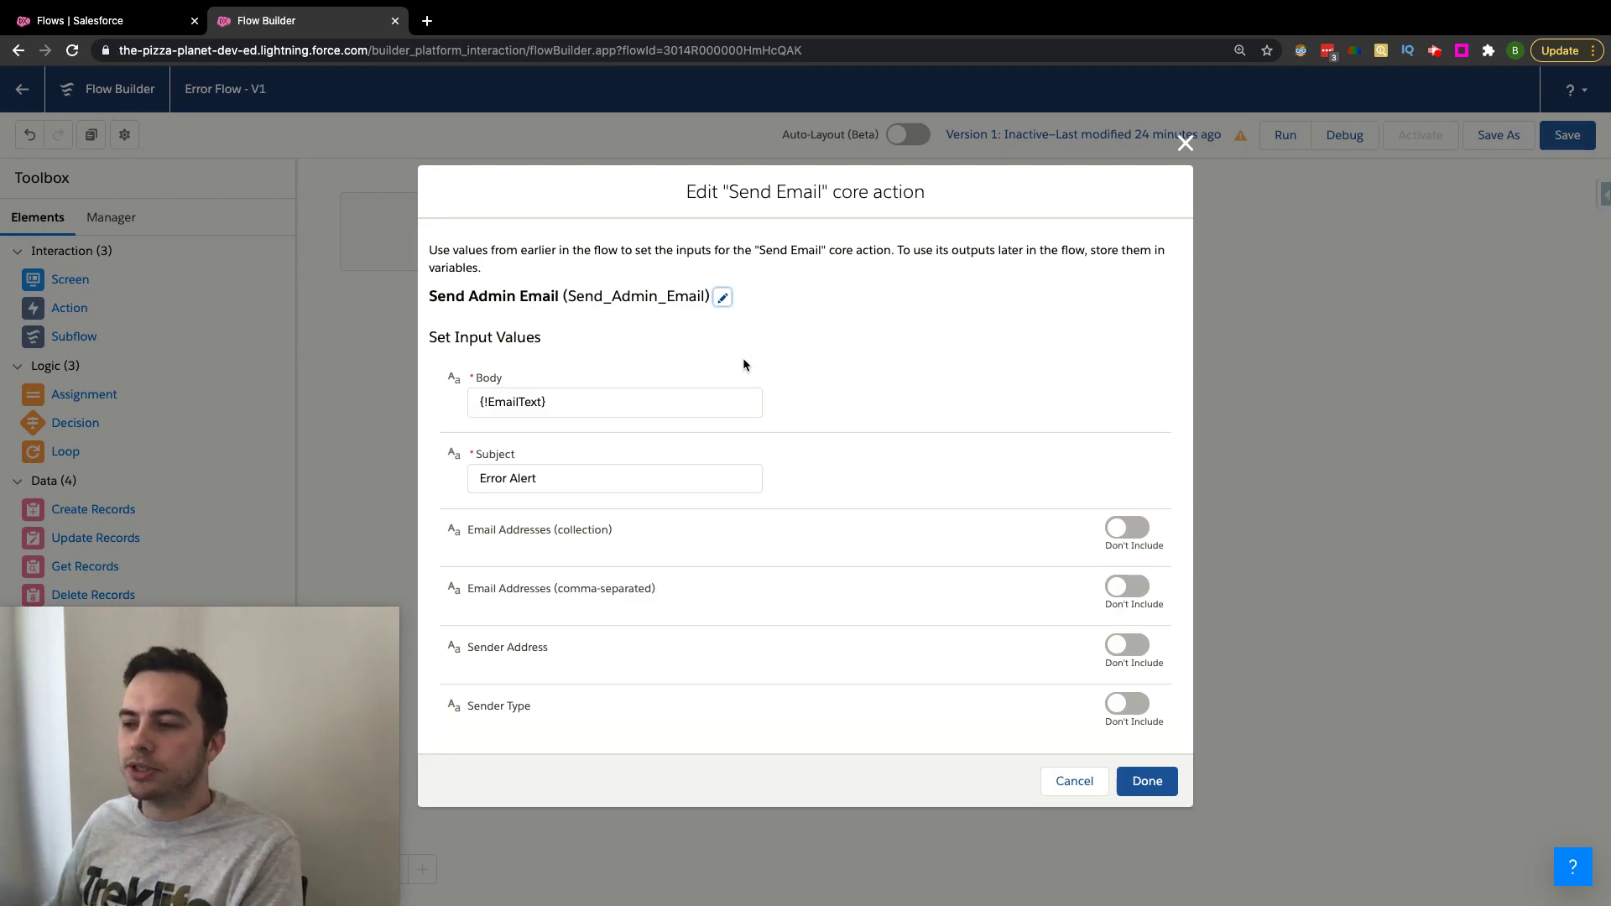
- Delete the 'Error Alert' text from the Subject field, leaving it empty
{"action": "left_click_drag", "start_coordinate": [526, 456], "coordinate": [468, 457]}
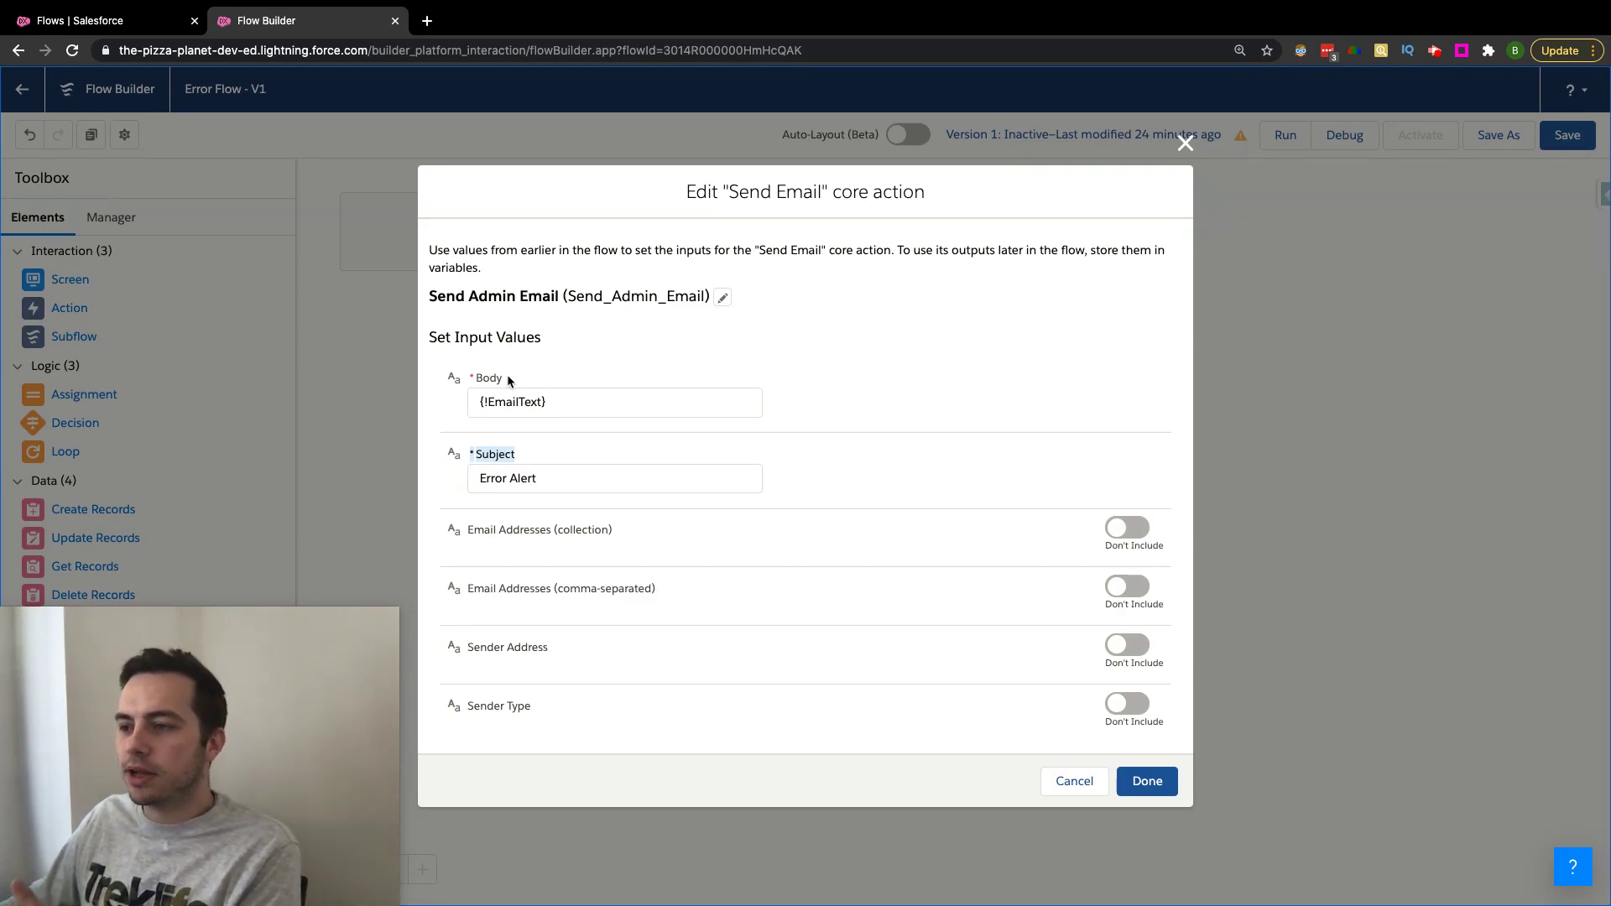
{"action": "left_click_drag", "start_coordinate": [527, 456], "coordinate": [467, 451]}
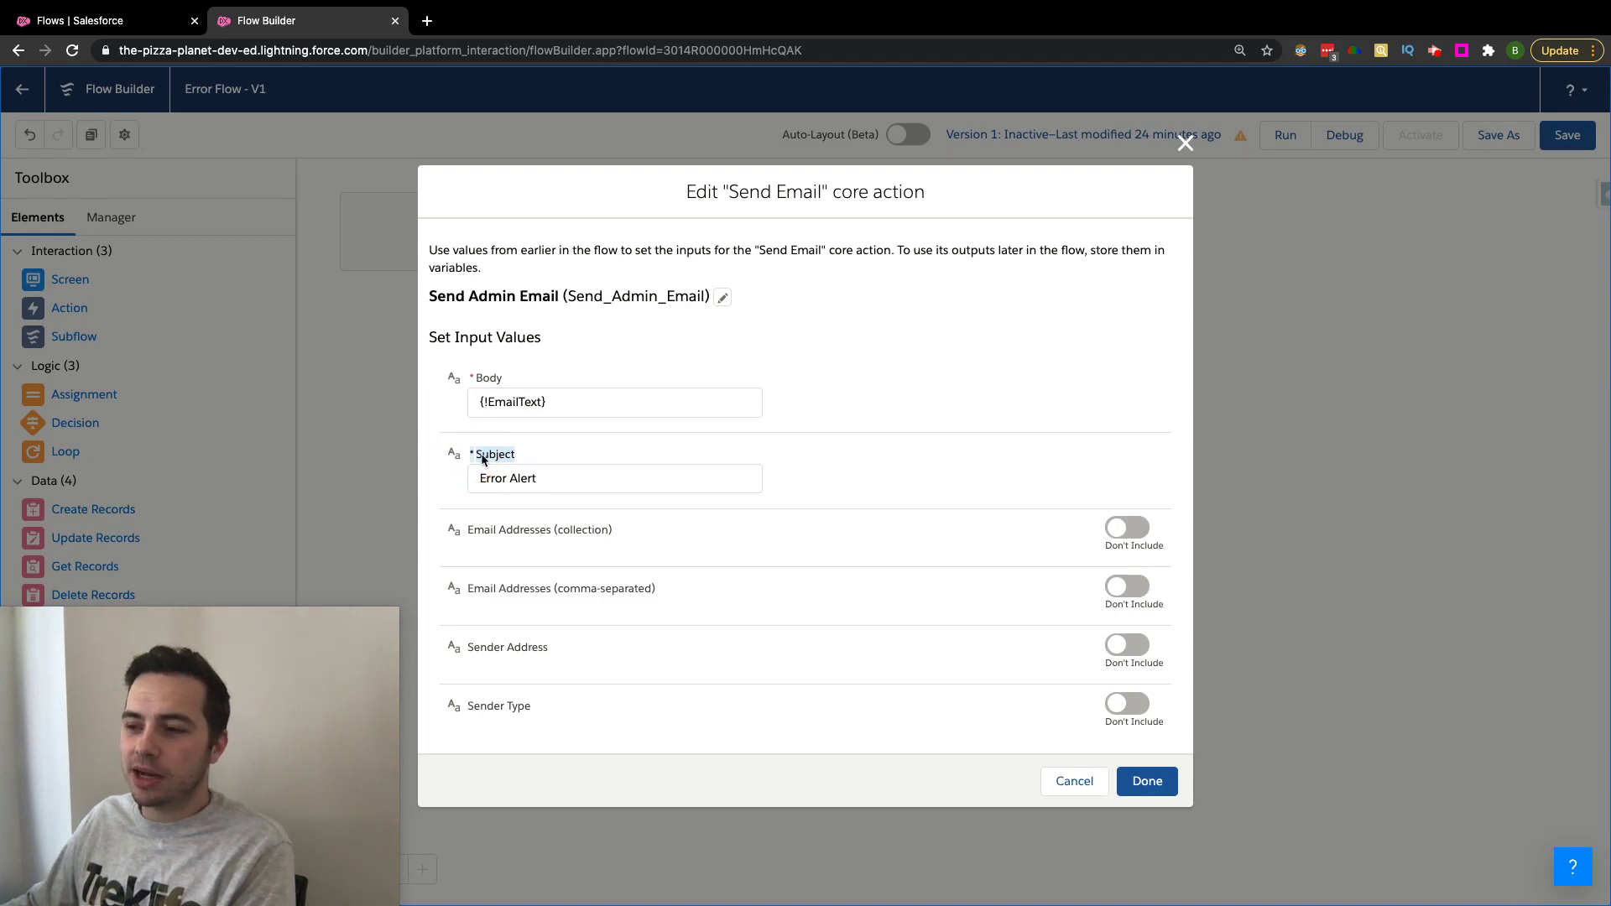
{"action": "left_click", "coordinate": [633, 488]}
{"action": "left_click", "coordinate": [578, 480]}
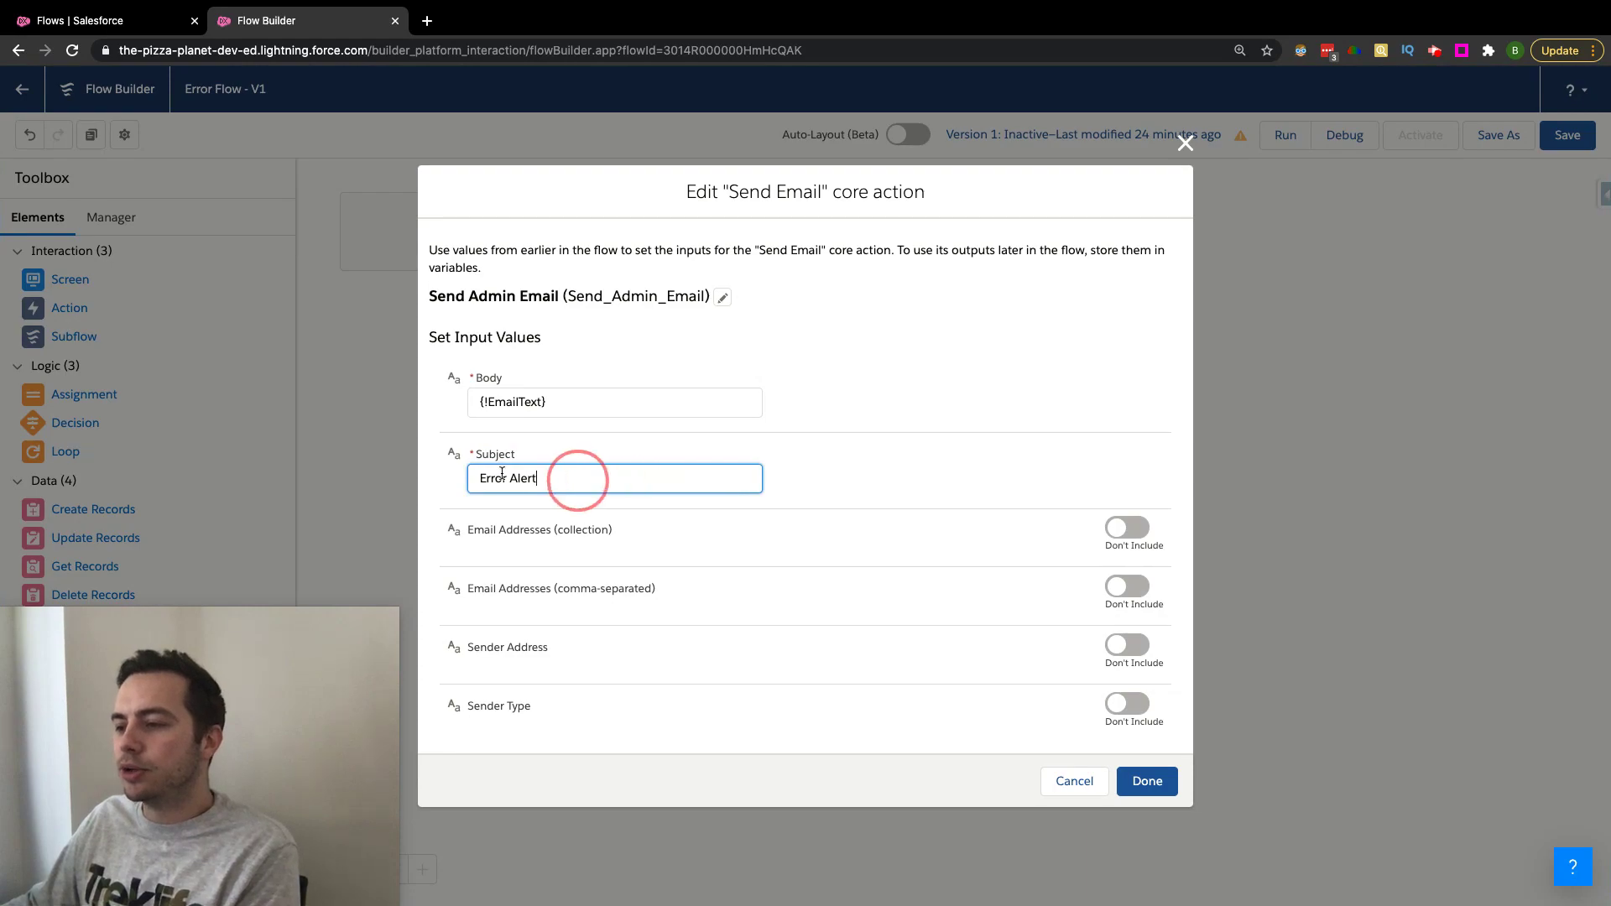
{"action": "triple_click", "coordinate": [466, 472]}
{"action": "key", "text": "BackSpace"}
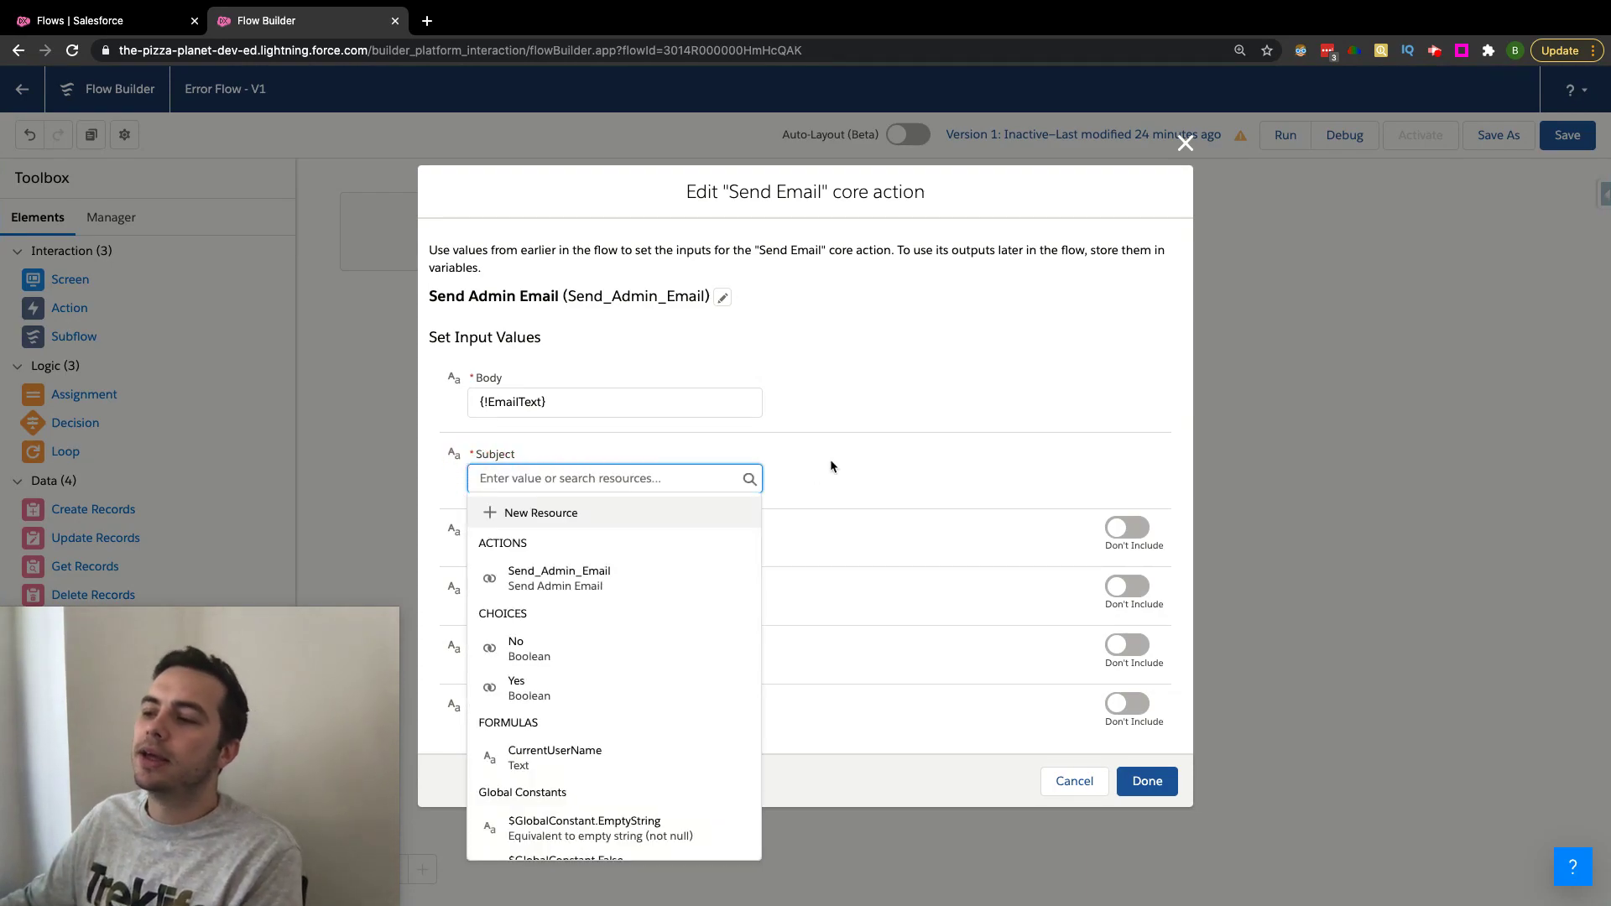
{"action": "left_click", "coordinate": [844, 459]}
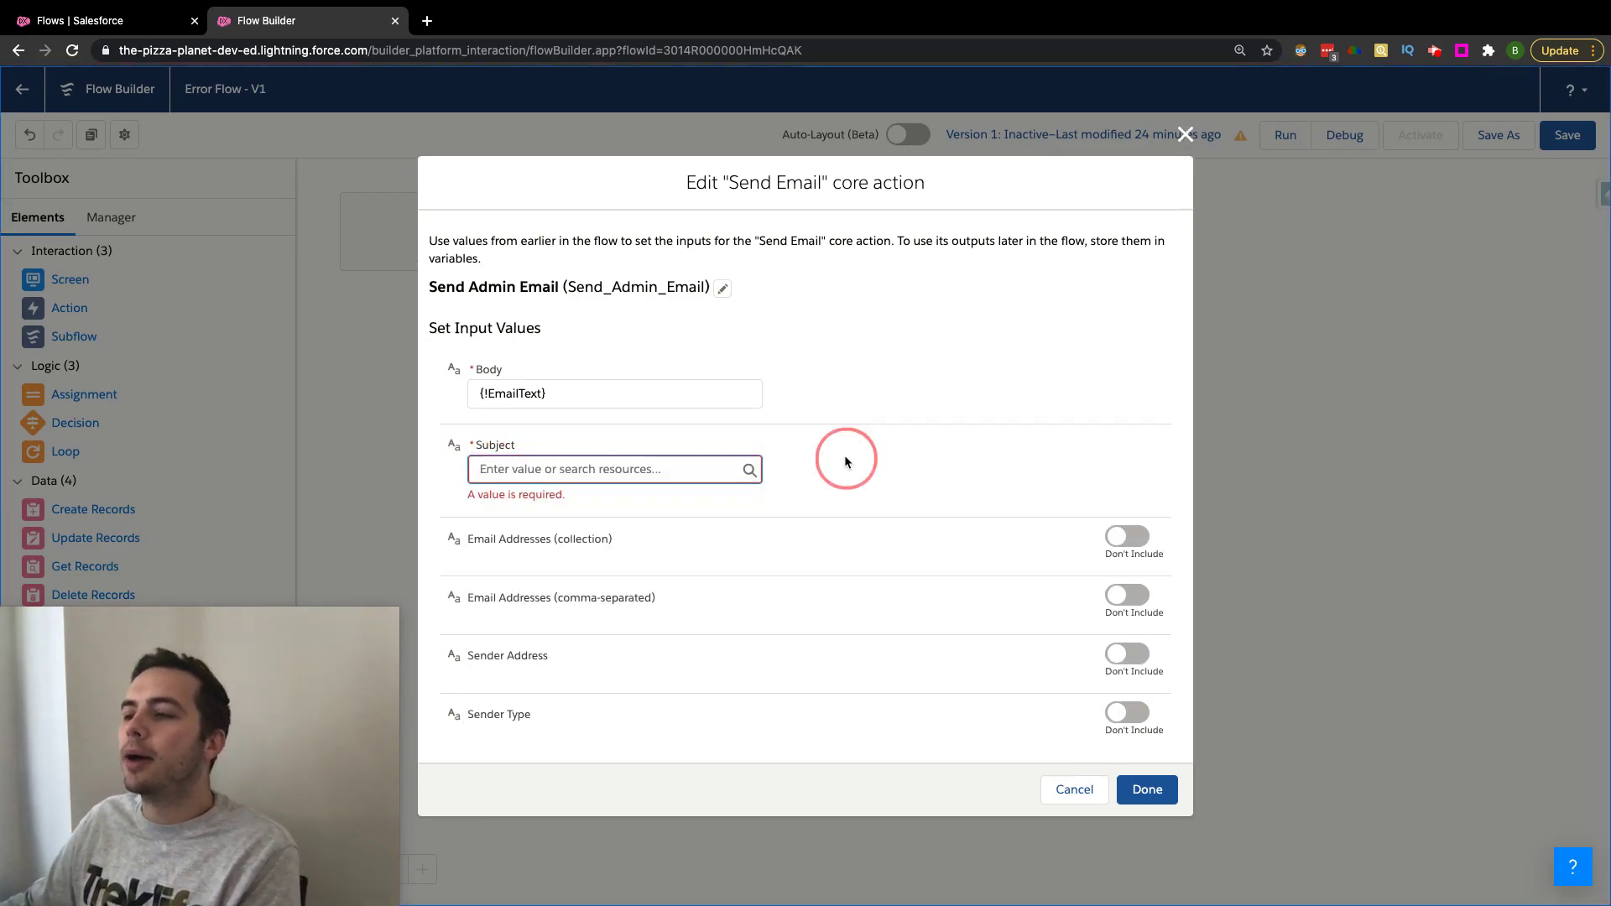
- Check the {!EmailText} body, close the Send Admin Email settings, and list the flow's resources
{"action": "left_click", "coordinate": [561, 394]}
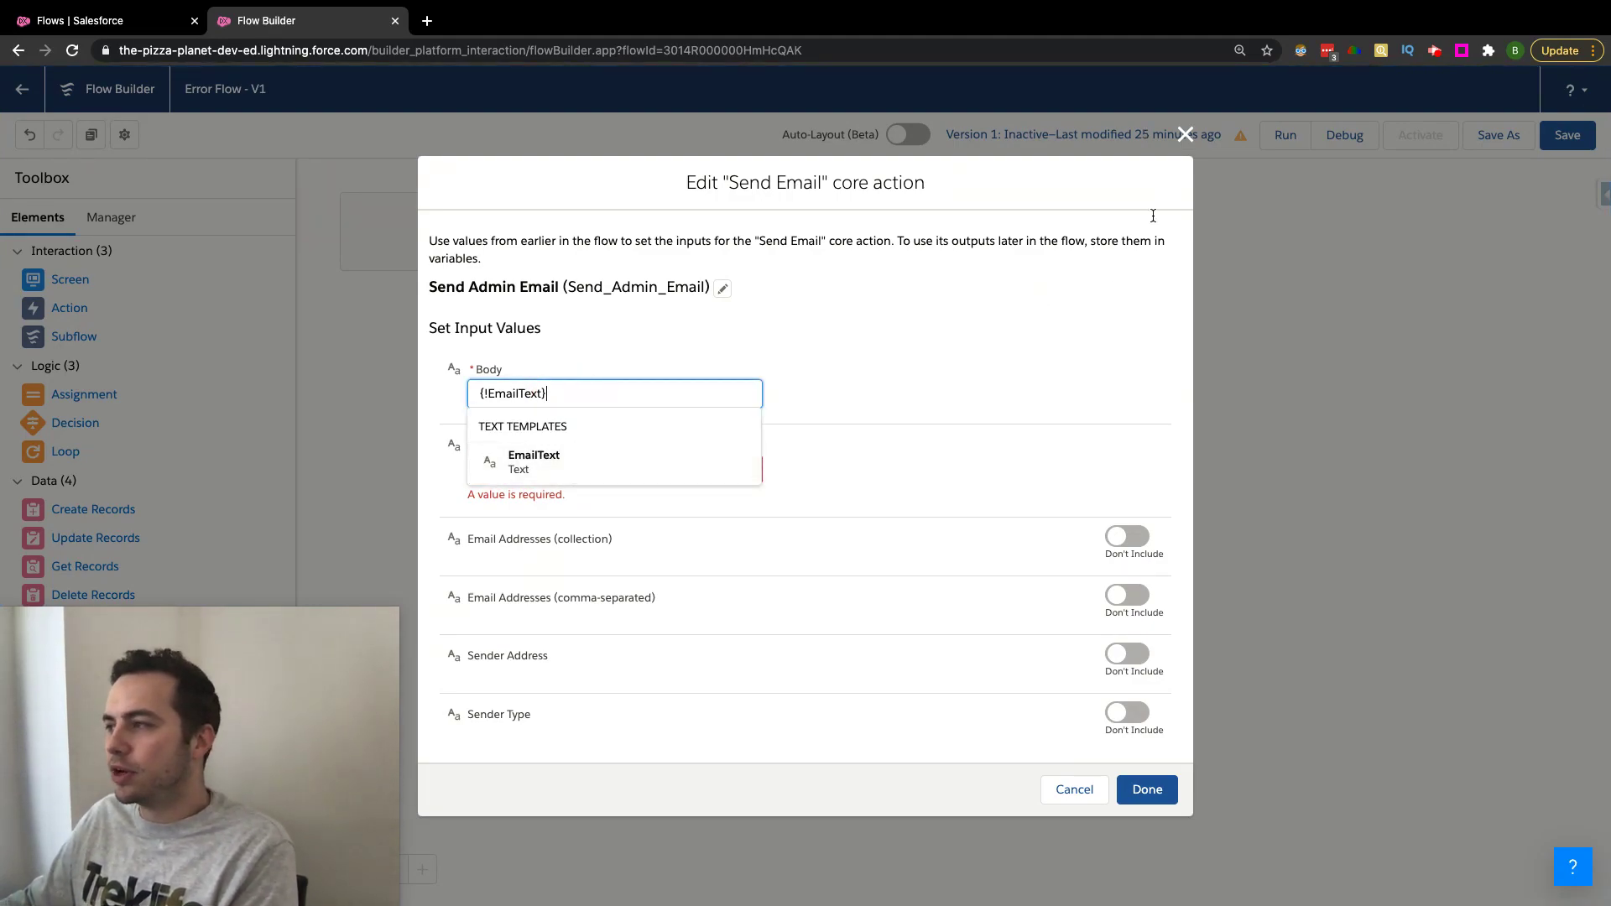
{"action": "left_click", "coordinate": [1185, 136]}
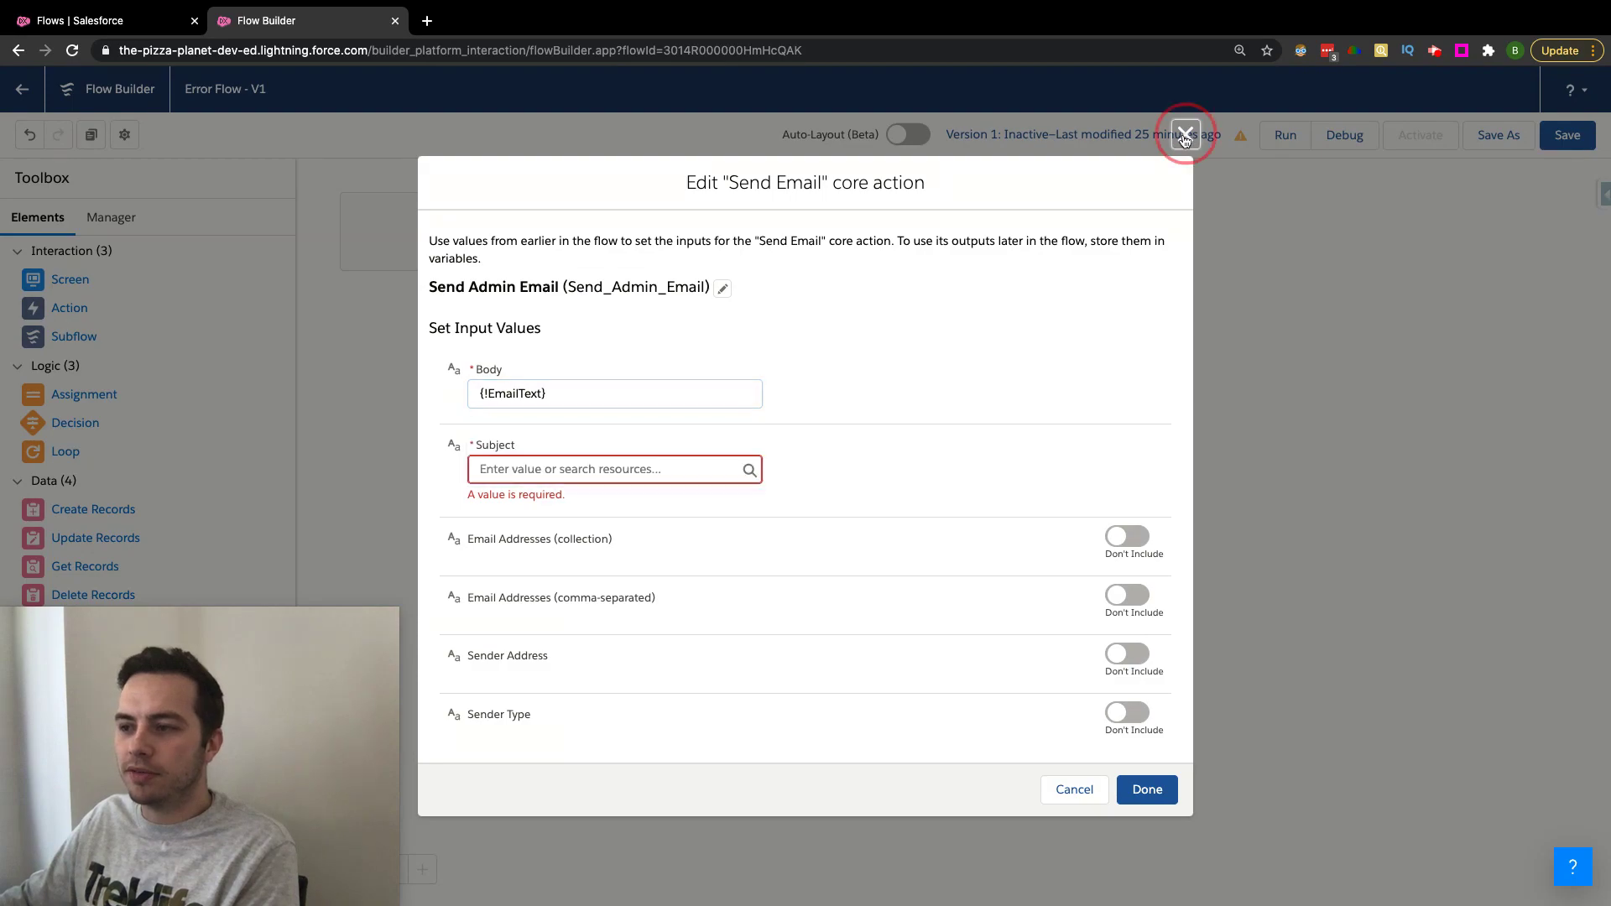
{"action": "left_click", "coordinate": [110, 220]}
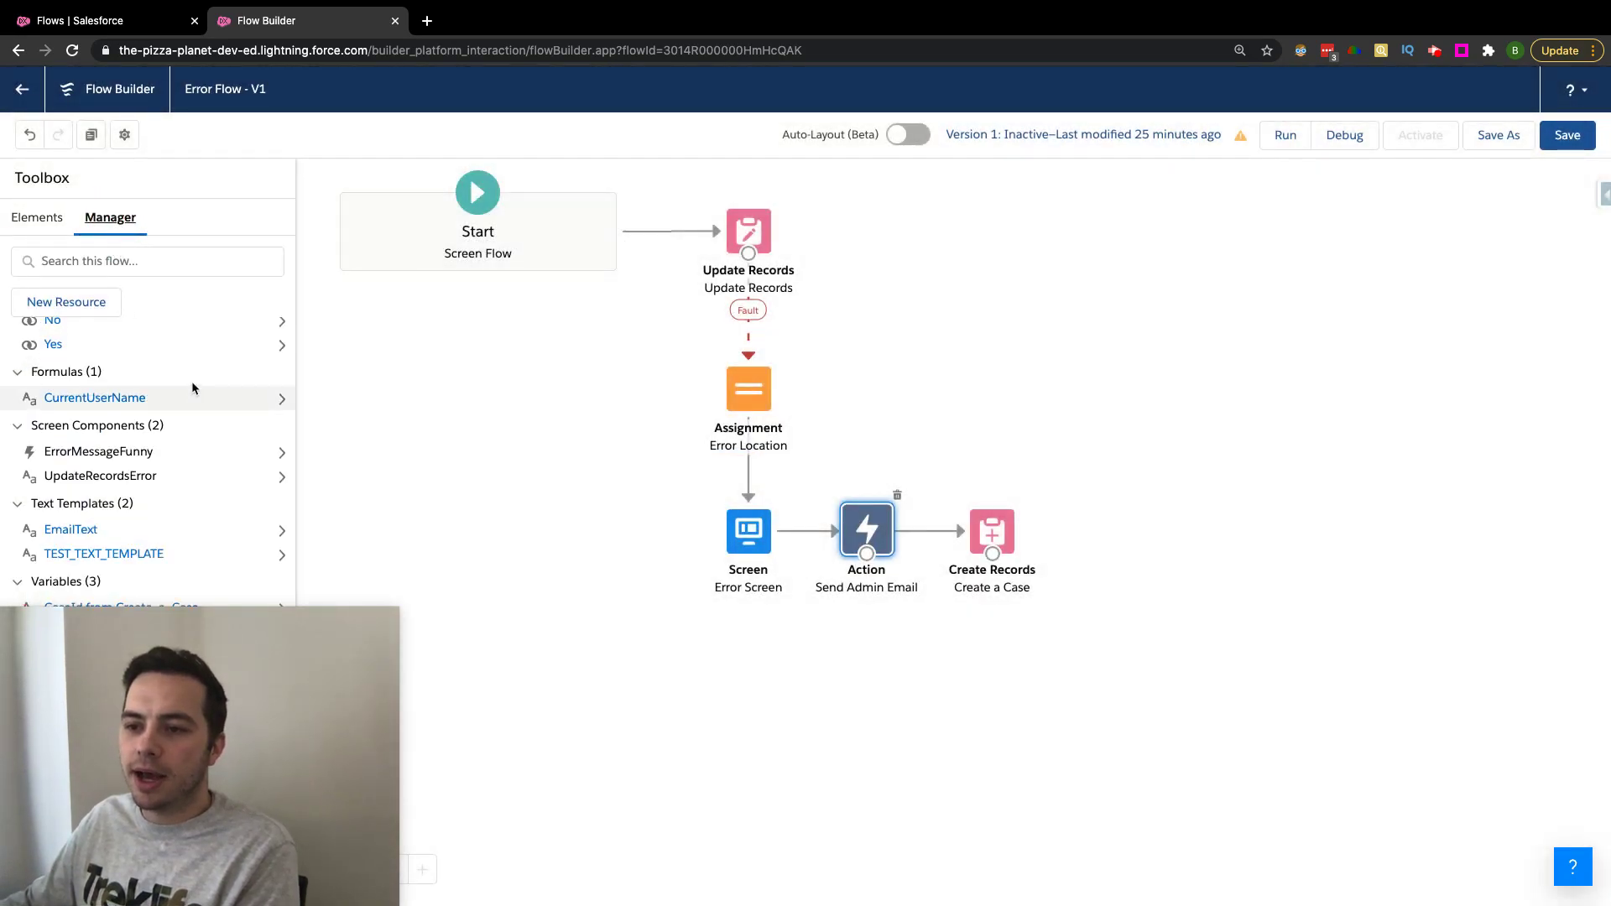
- Inspect the EmailText template's body text unchanged, then reopen the Send Admin Email action
{"action": "left_click", "coordinate": [71, 530]}
{"action": "left_click", "coordinate": [629, 577]}
{"action": "left_click_drag", "start_coordinate": [591, 571], "coordinate": [425, 449]}
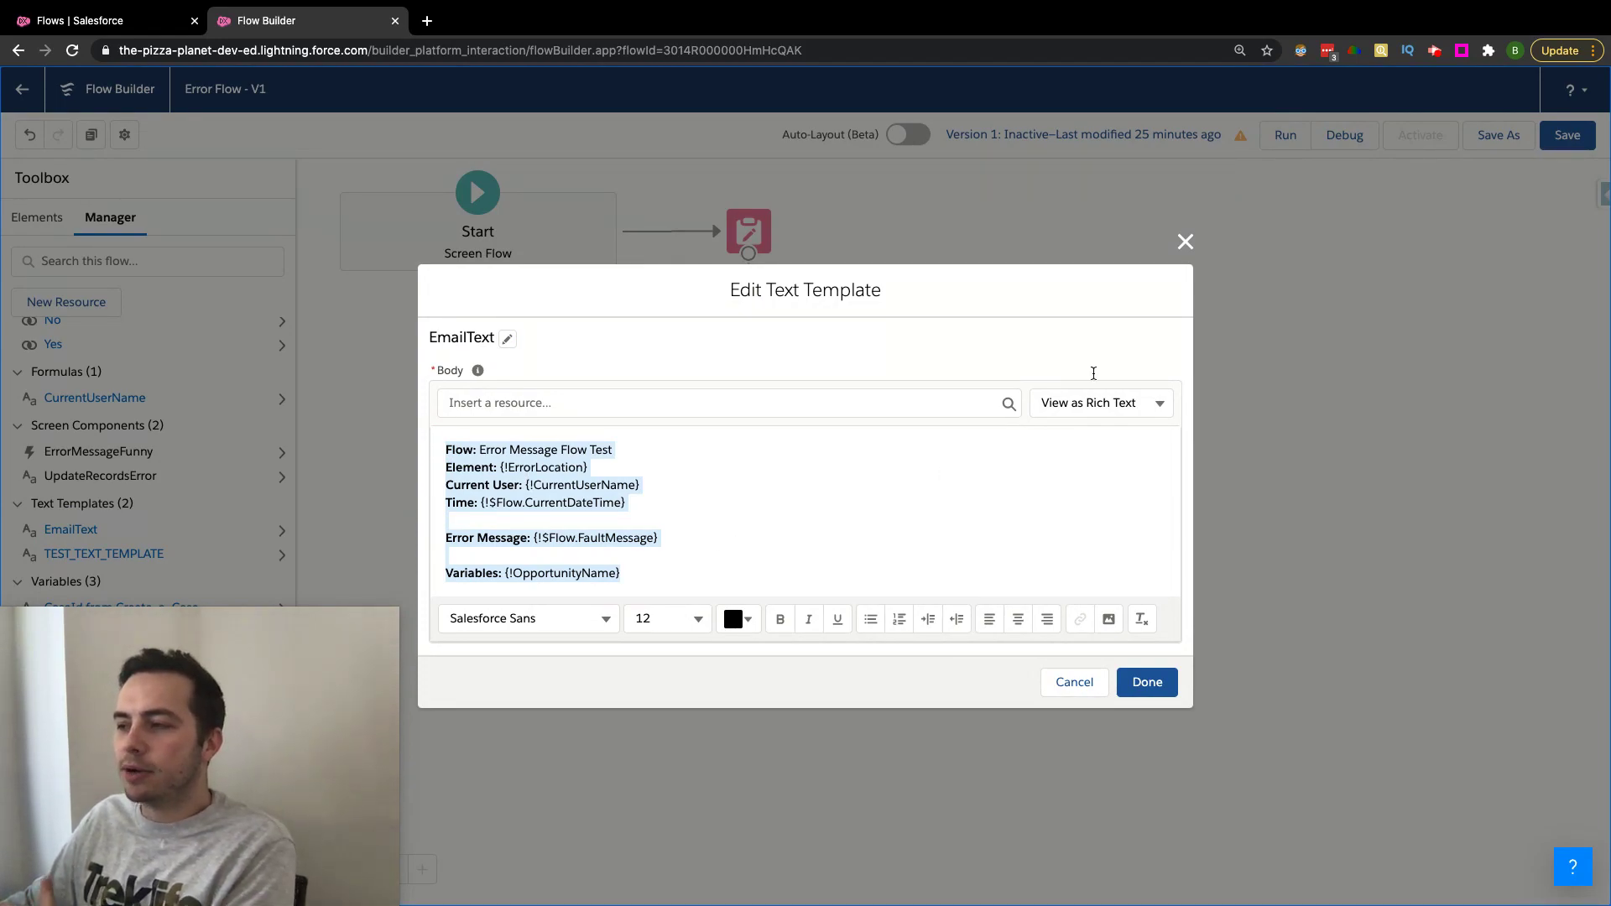
{"action": "left_click", "coordinate": [1186, 243]}
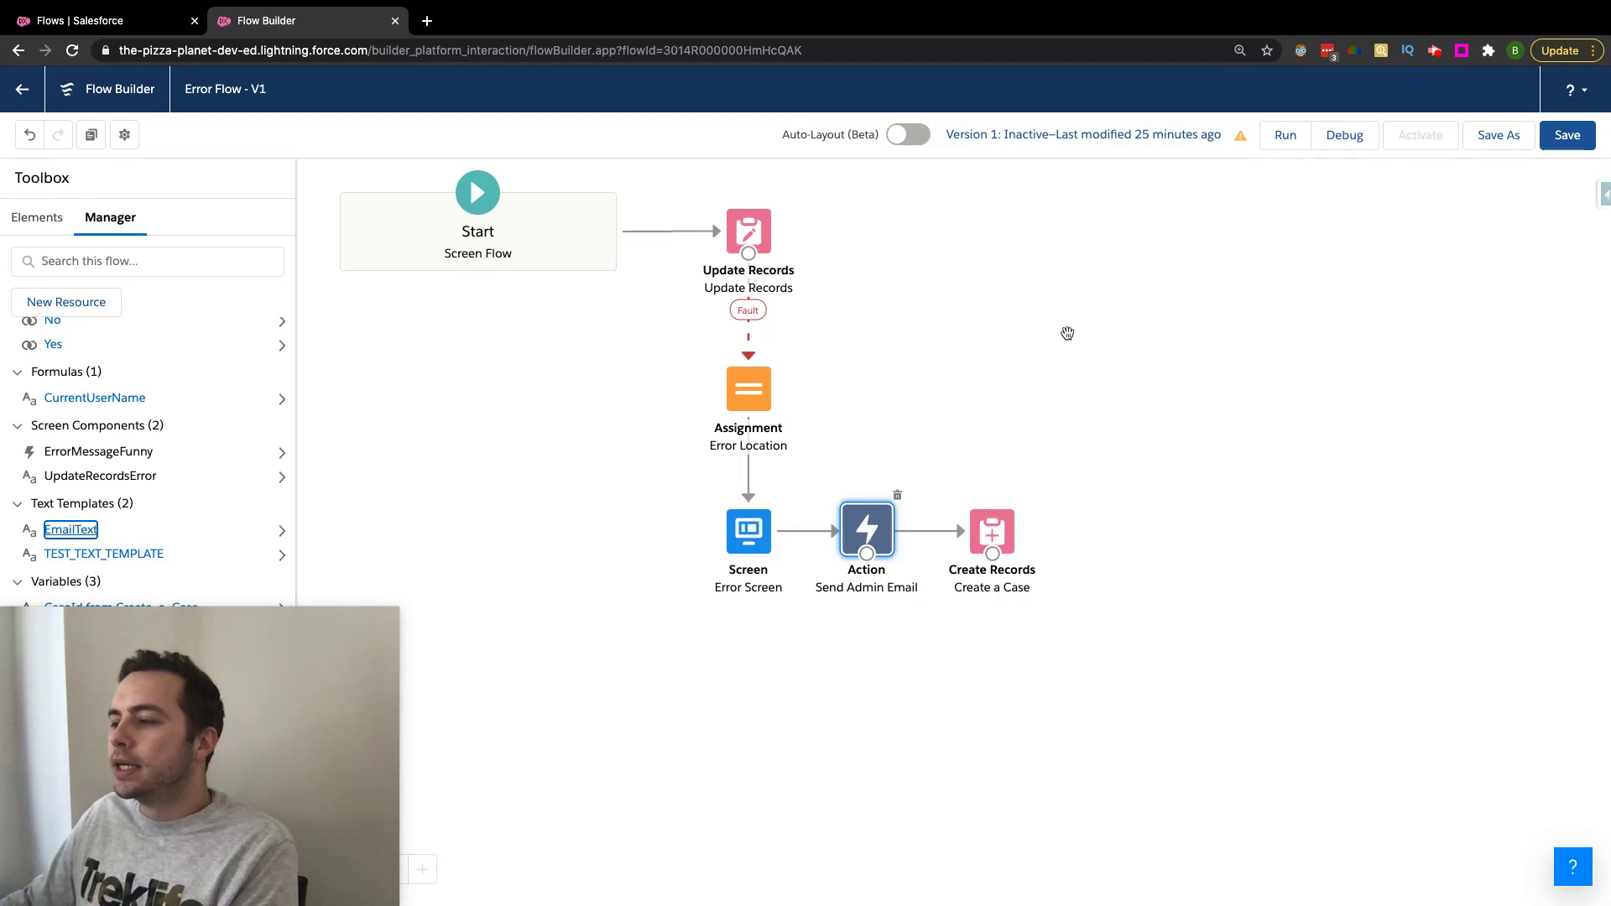
{"action": "double_click", "coordinate": [867, 540]}
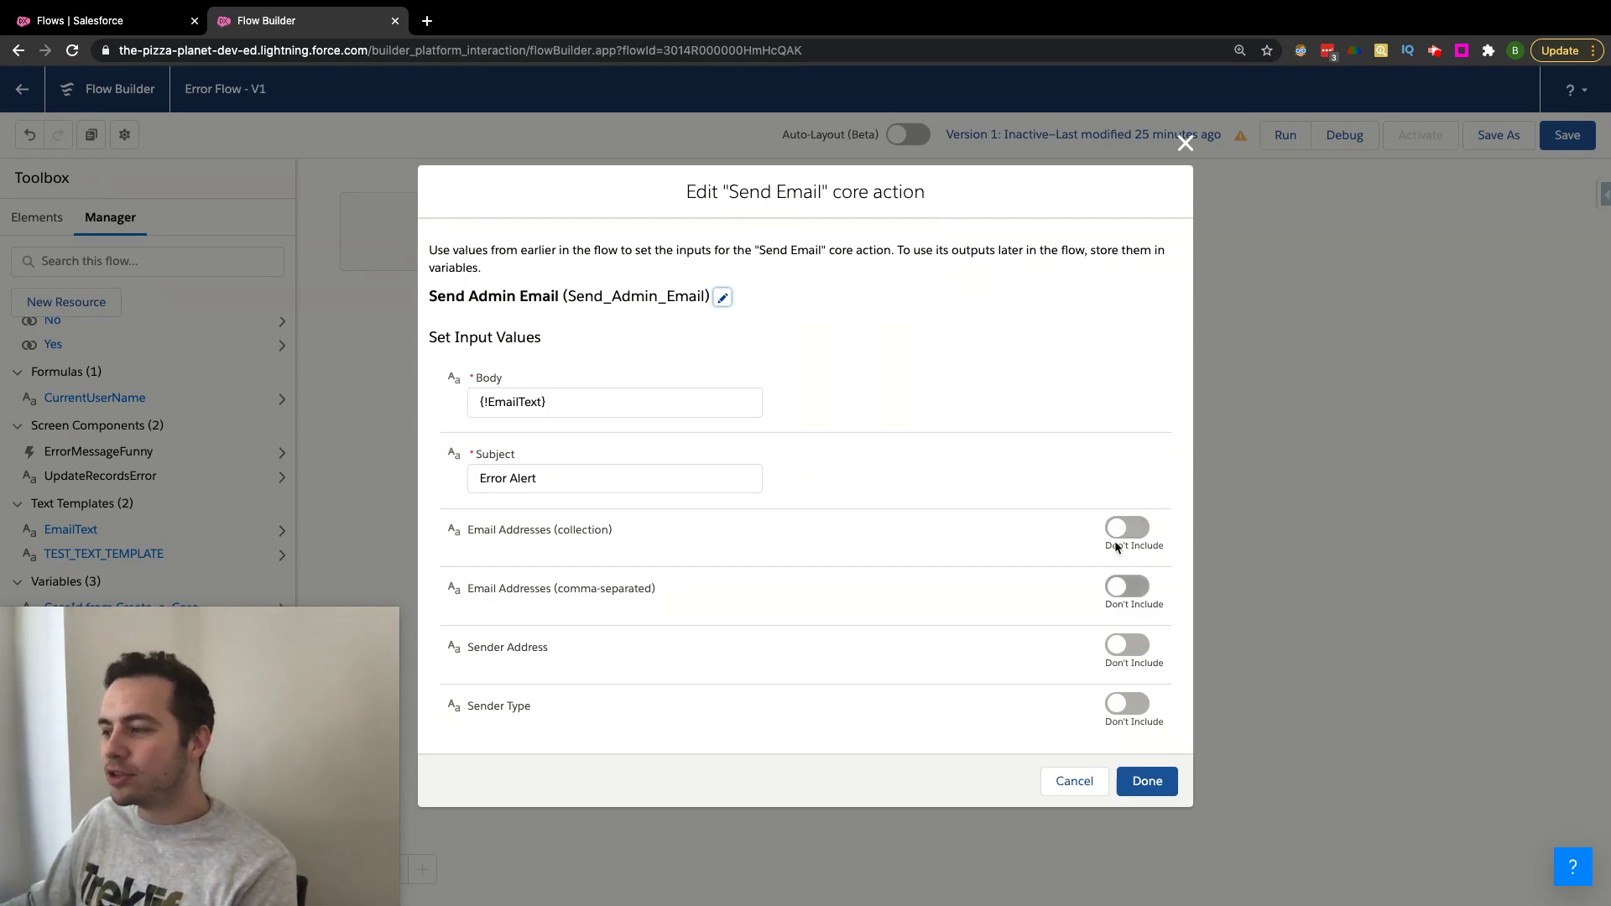
- Switch the Email Addresses (comma-separated) input to Include, leaving its value empty
{"action": "left_click_drag", "start_coordinate": [617, 531], "coordinate": [466, 535]}
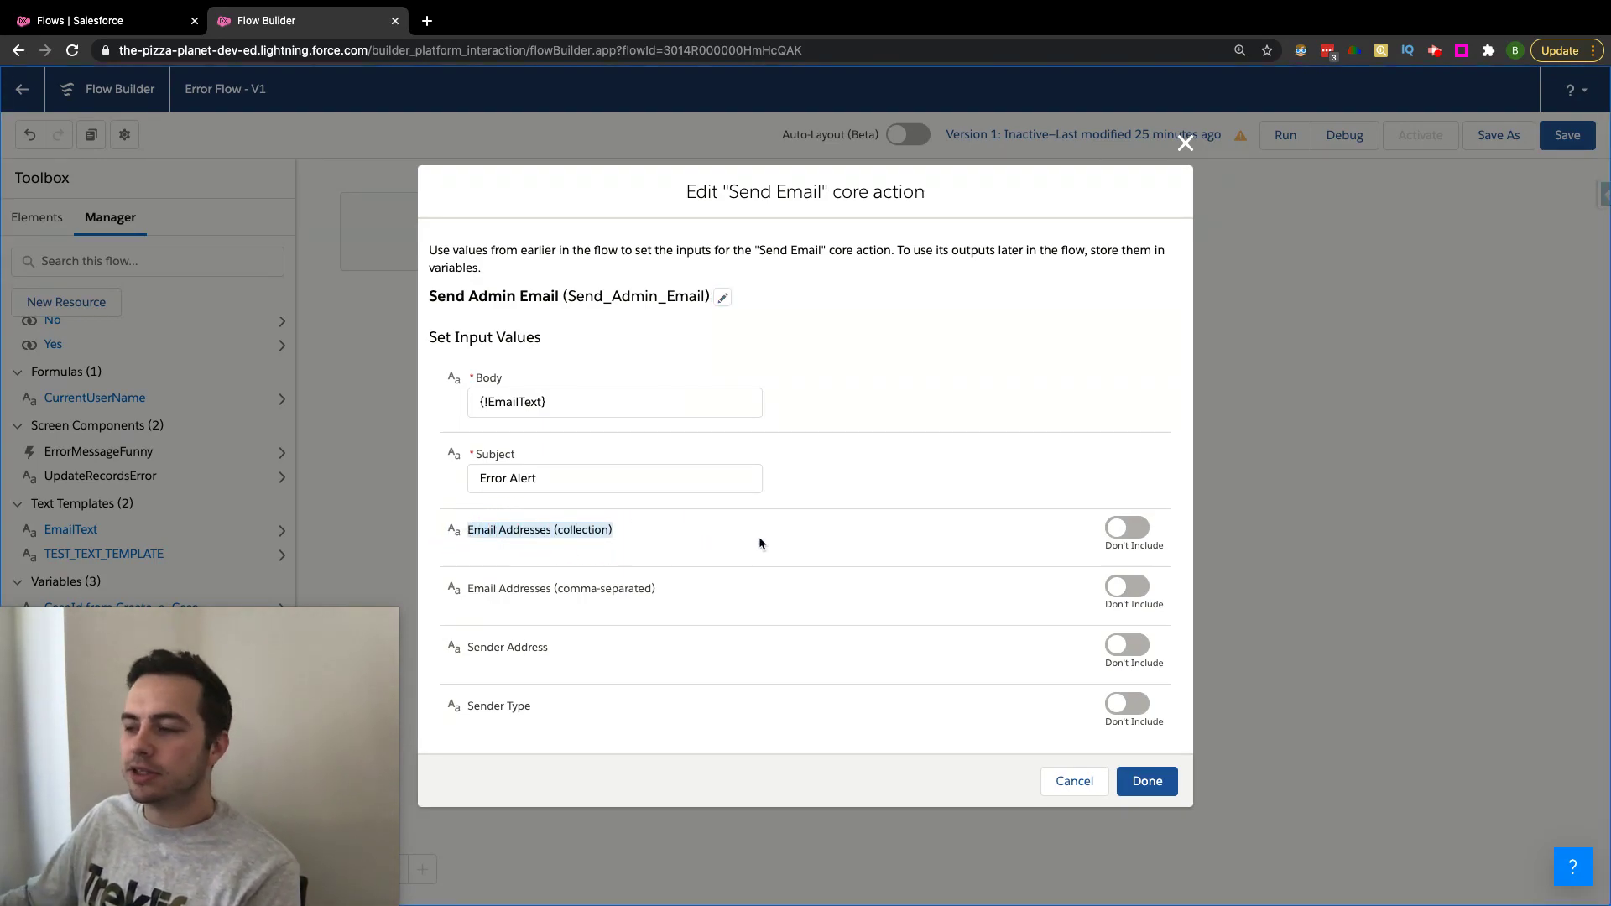
{"action": "left_click_drag", "start_coordinate": [667, 591], "coordinate": [475, 589]}
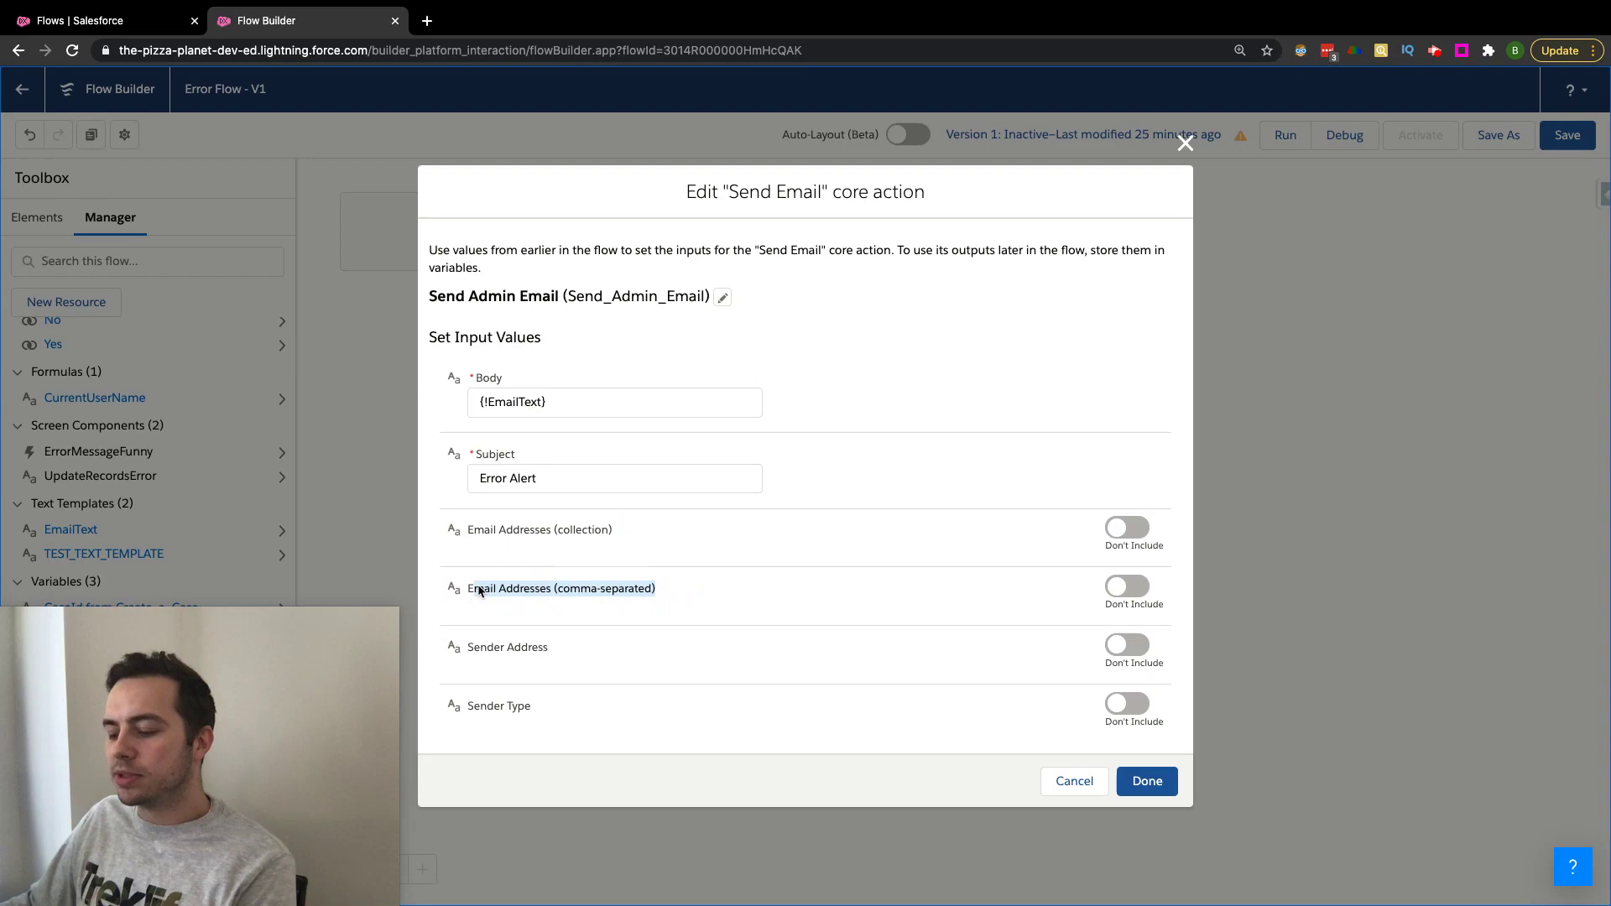
{"action": "left_click", "coordinate": [1129, 586]}
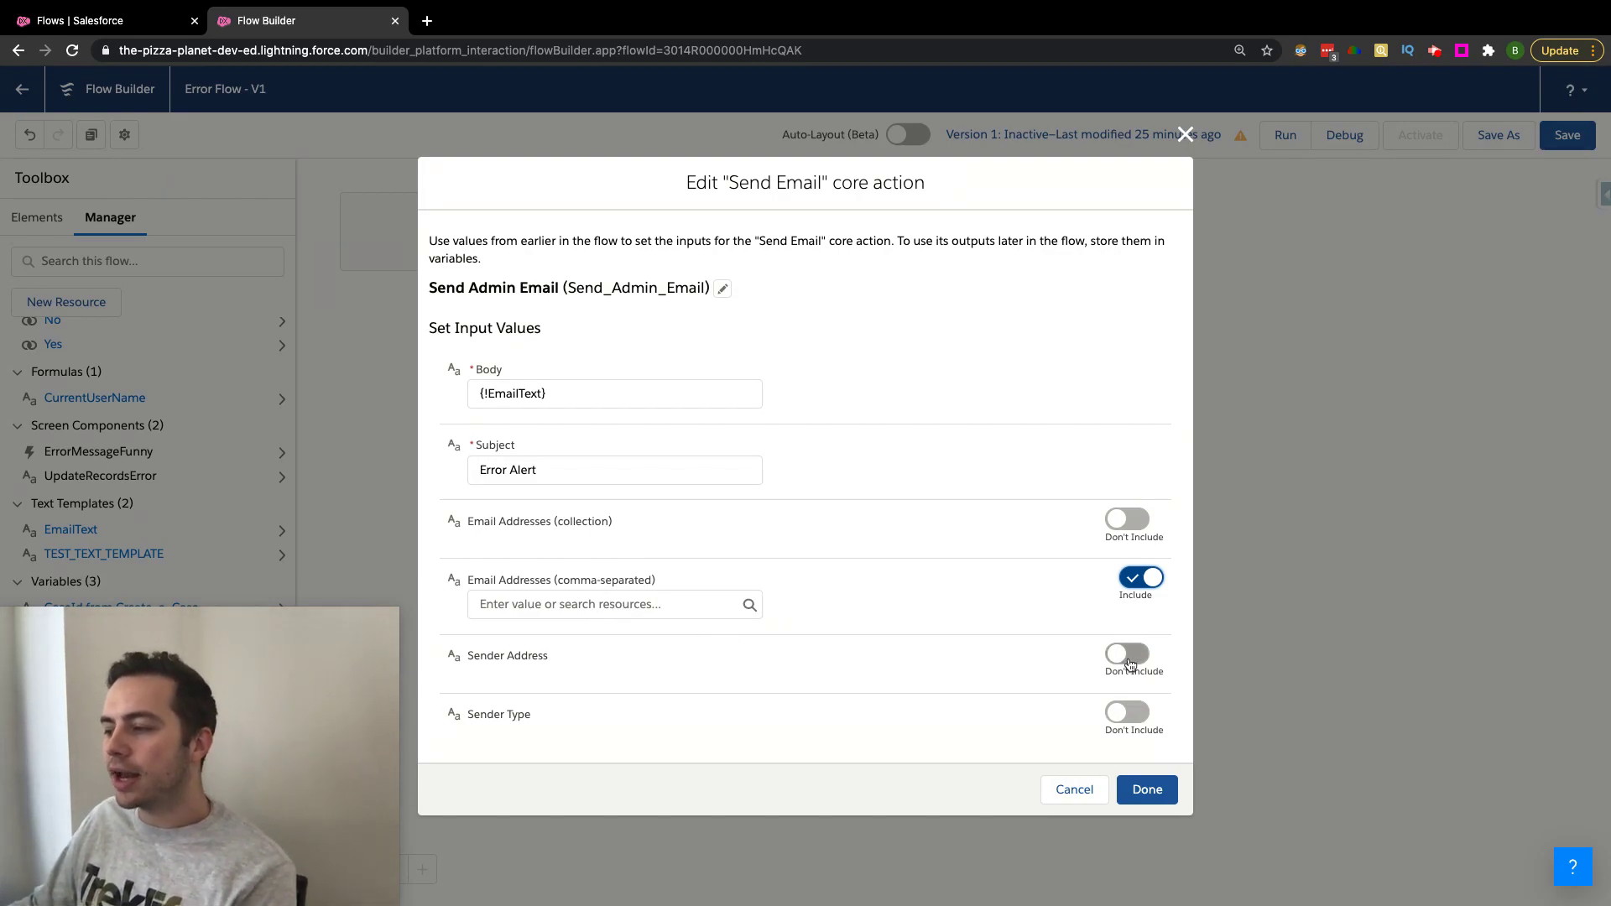
- Exclude the comma-separated Email Addresses and Sender Type inputs again
{"action": "left_click", "coordinate": [1135, 584]}
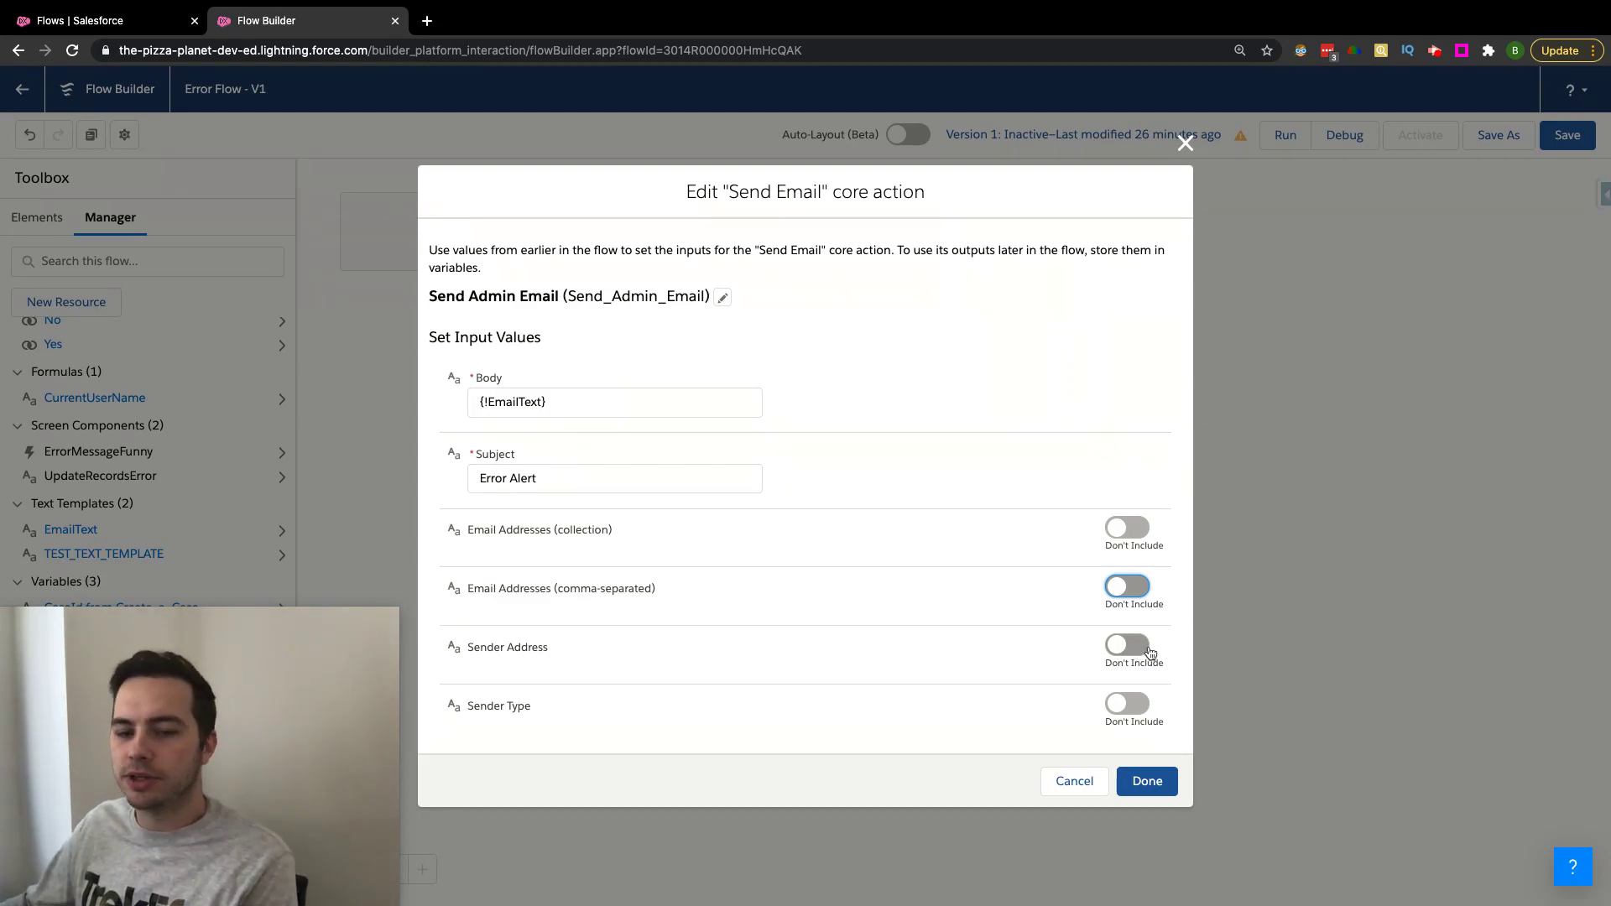
{"action": "left_click", "coordinate": [1127, 703]}
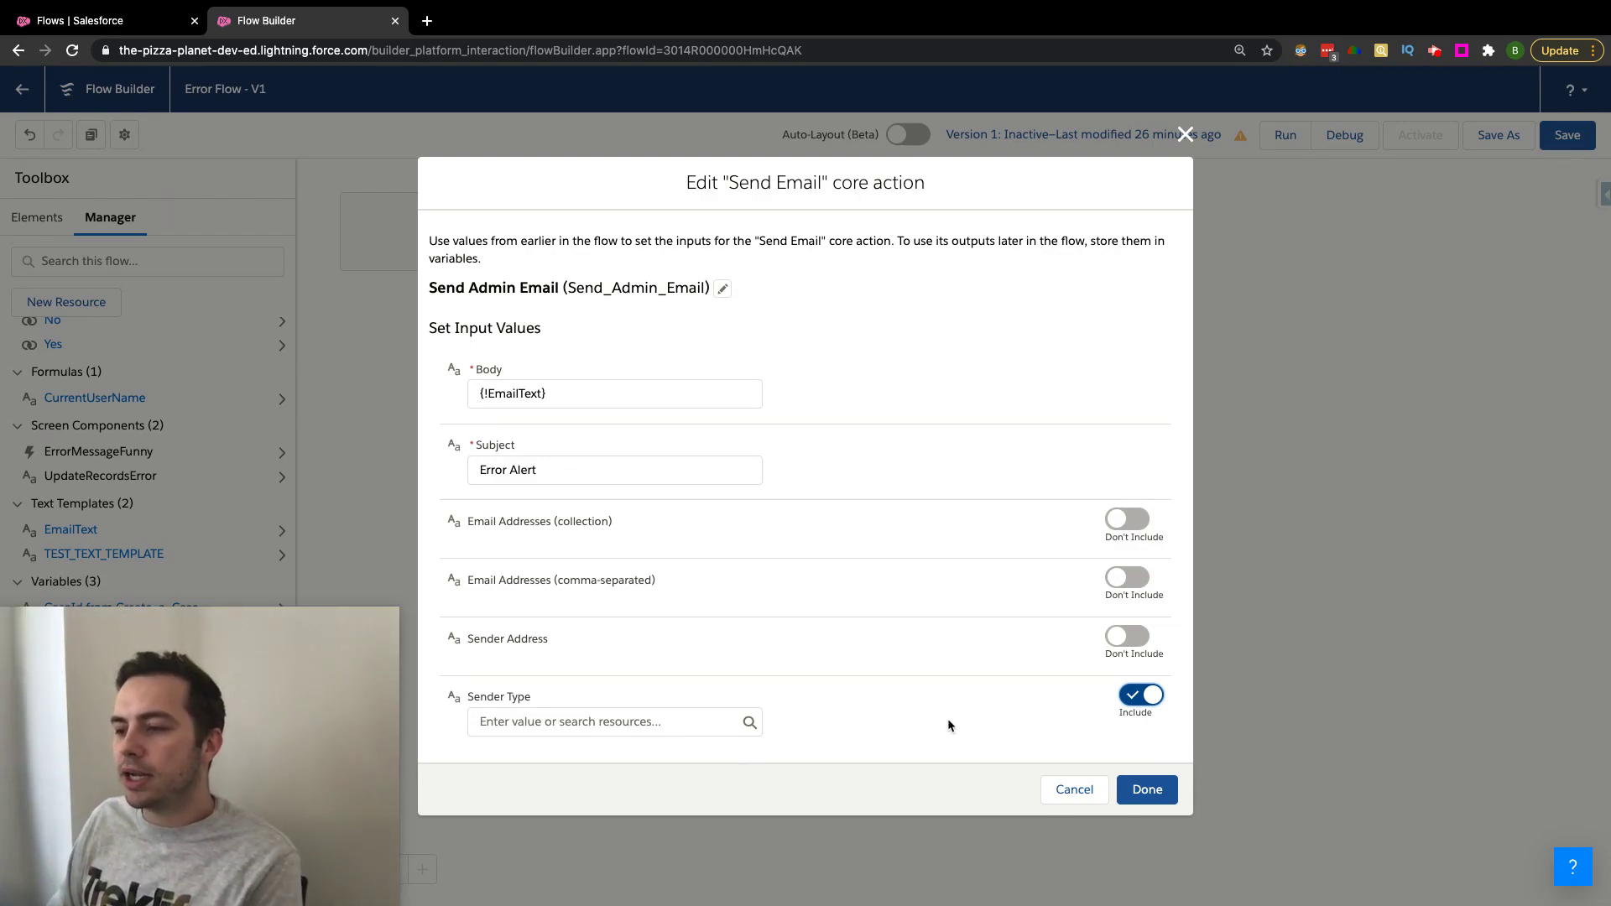
{"action": "left_click", "coordinate": [1137, 696]}
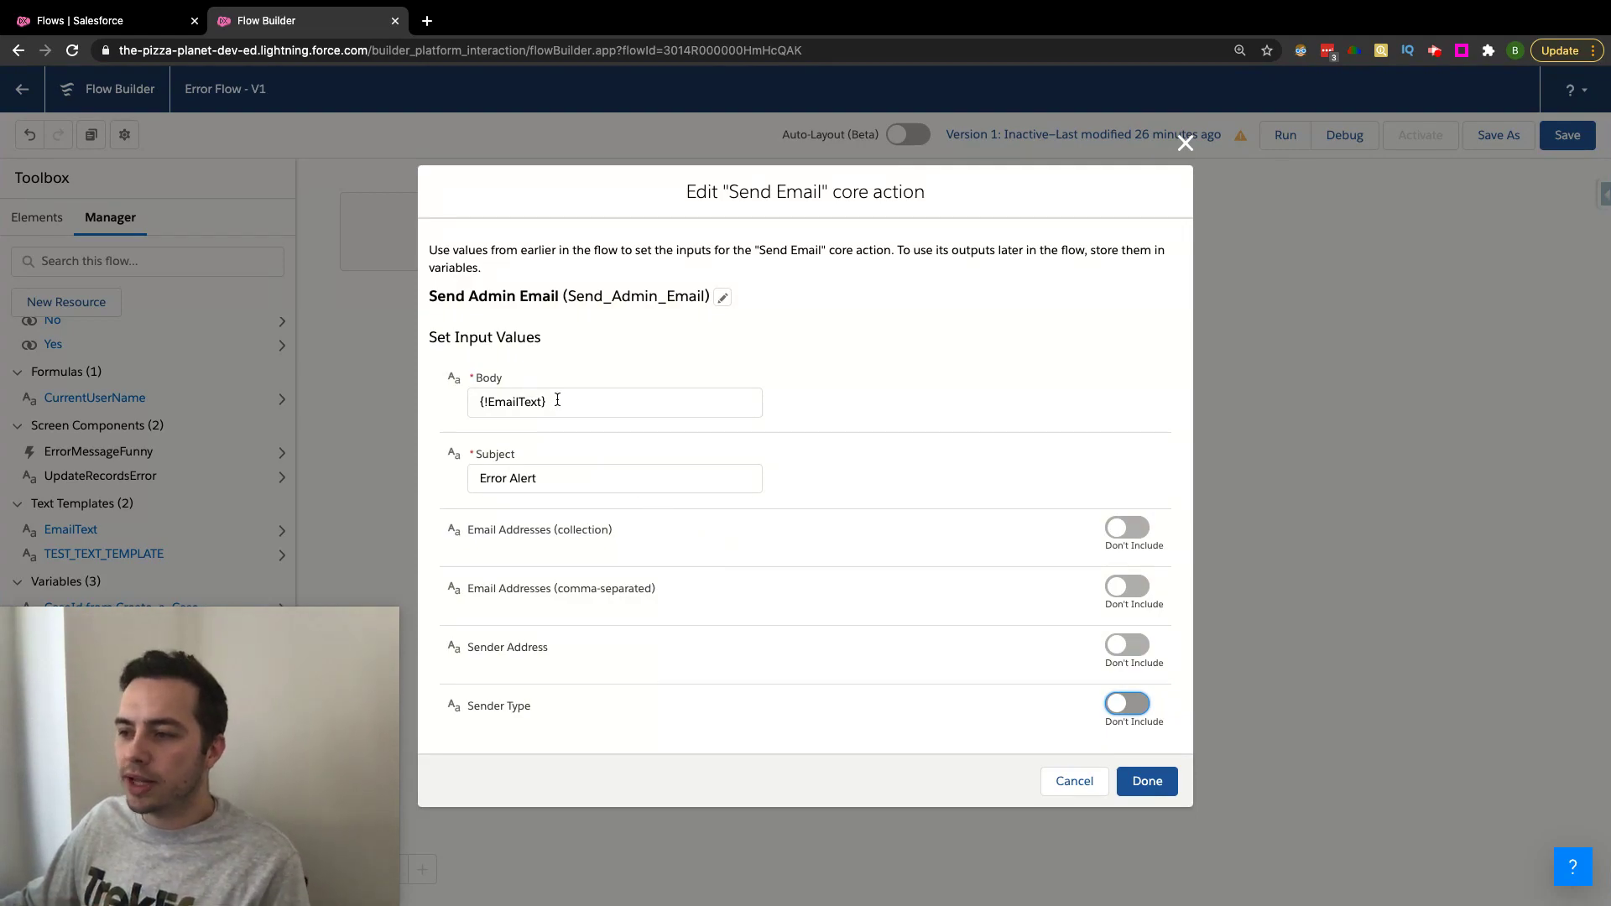
- Confirm the {!EmailText} body and 'Error Alert' subject, then save the action
{"action": "left_click", "coordinate": [432, 385]}
{"action": "left_click", "coordinate": [433, 476]}
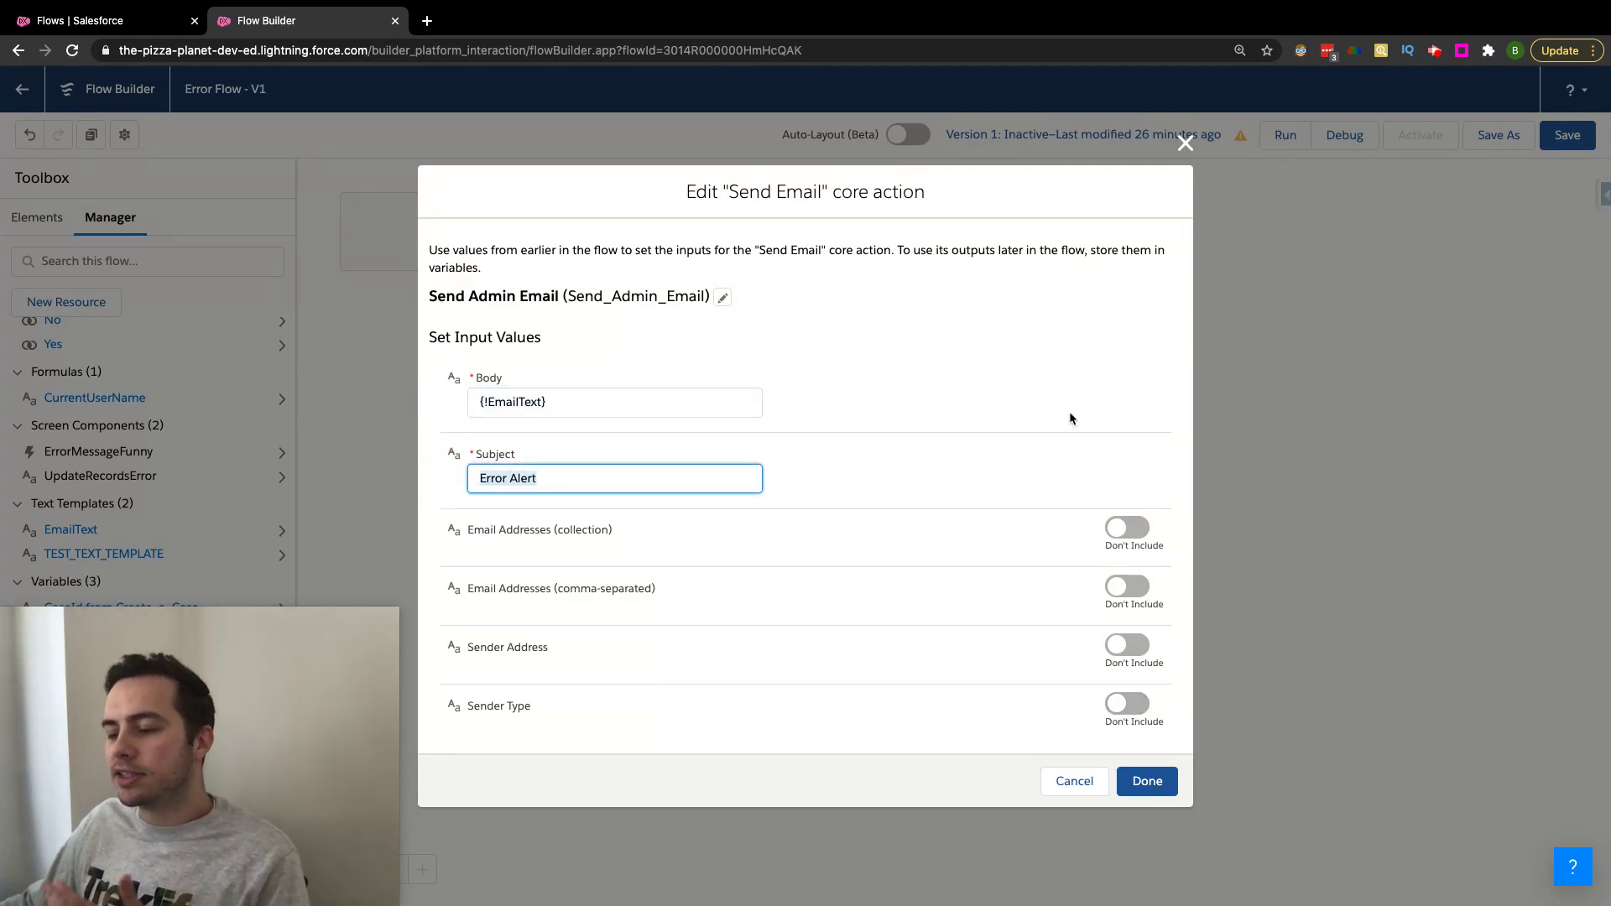
{"action": "left_click", "coordinate": [1146, 780]}
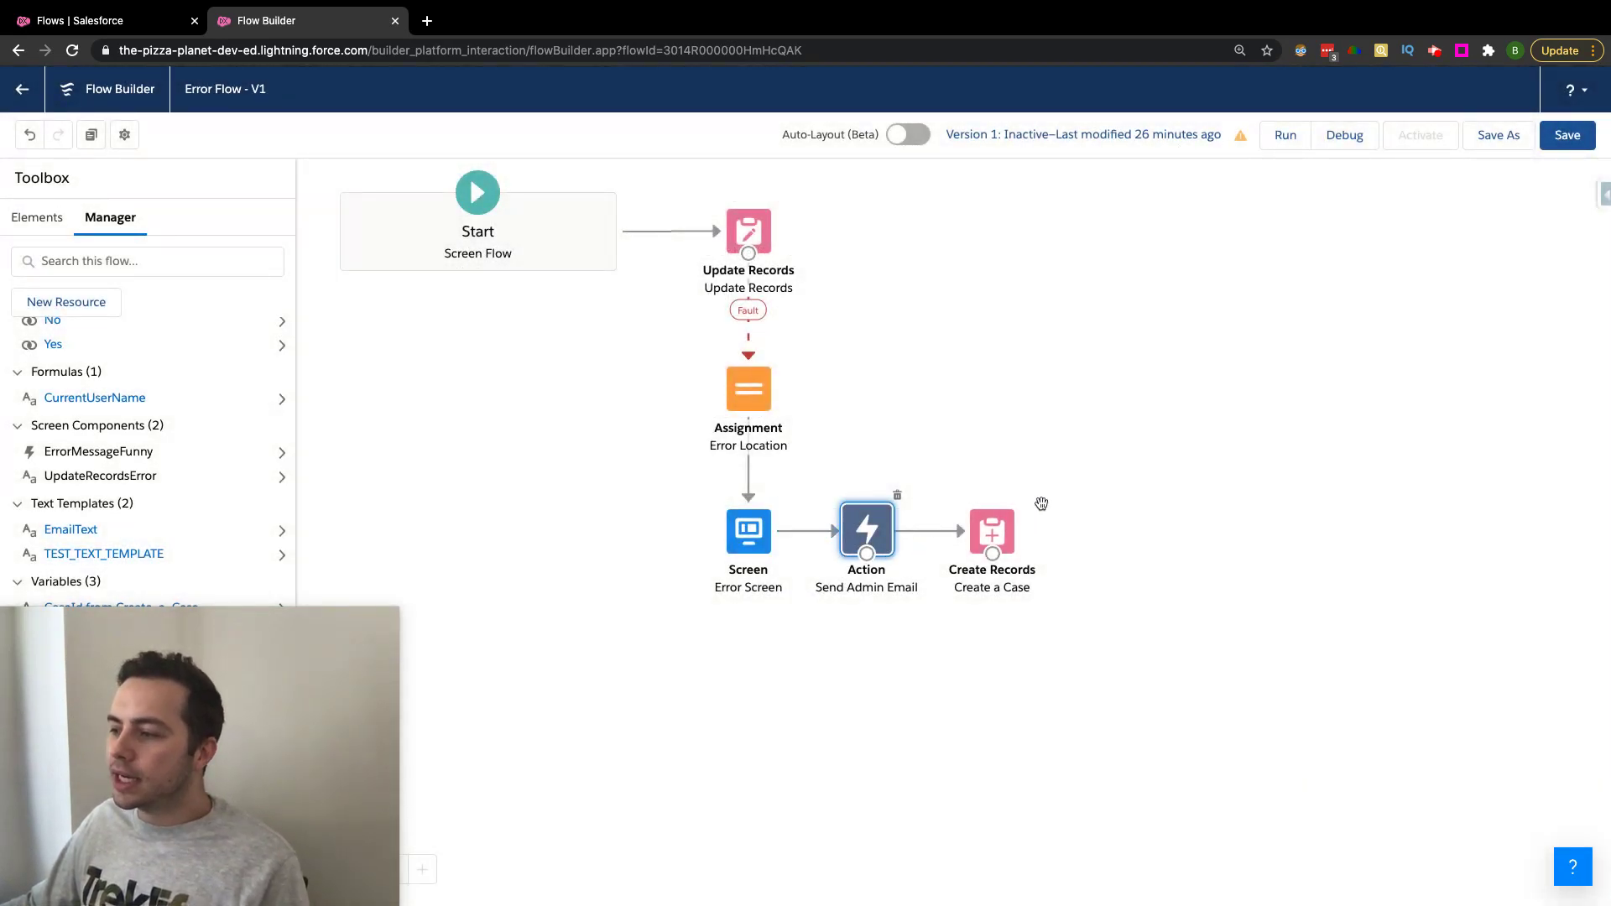